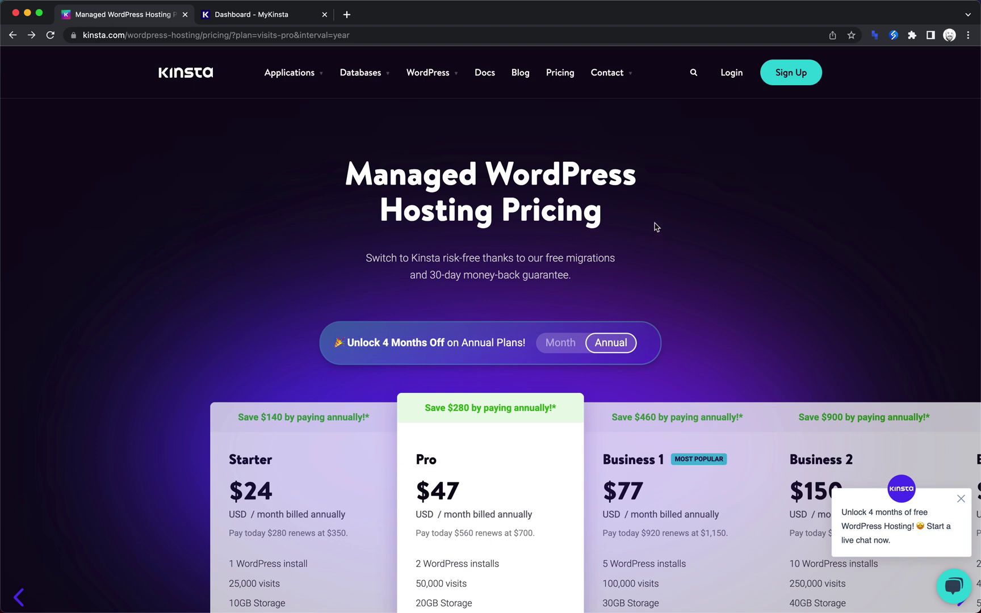
Close the Kinsta pricing page and return to the MyKinsta dashboard.
scroll(656, 227, "down", 5)
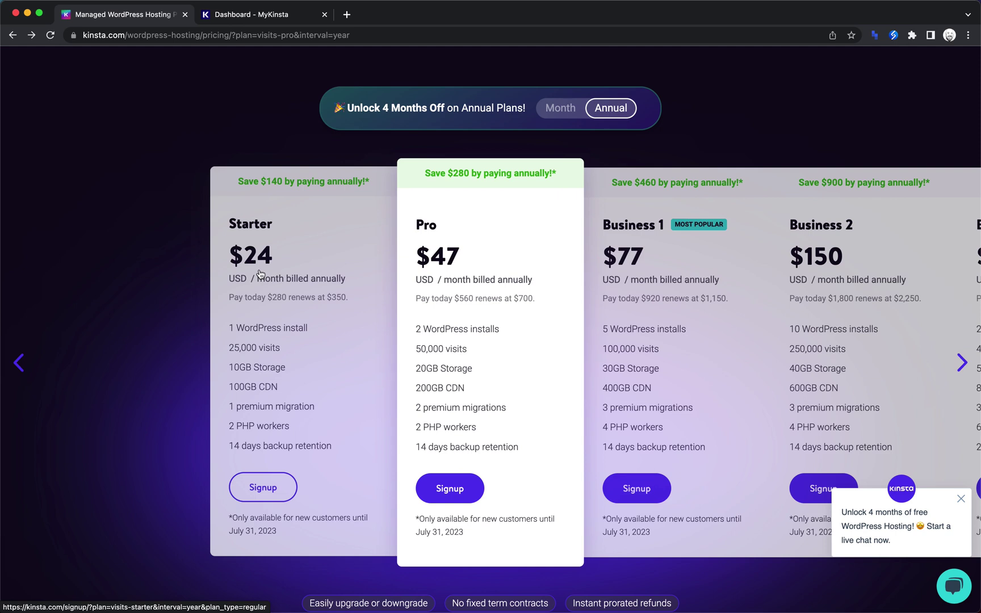
scroll(260, 274, "up", 2)
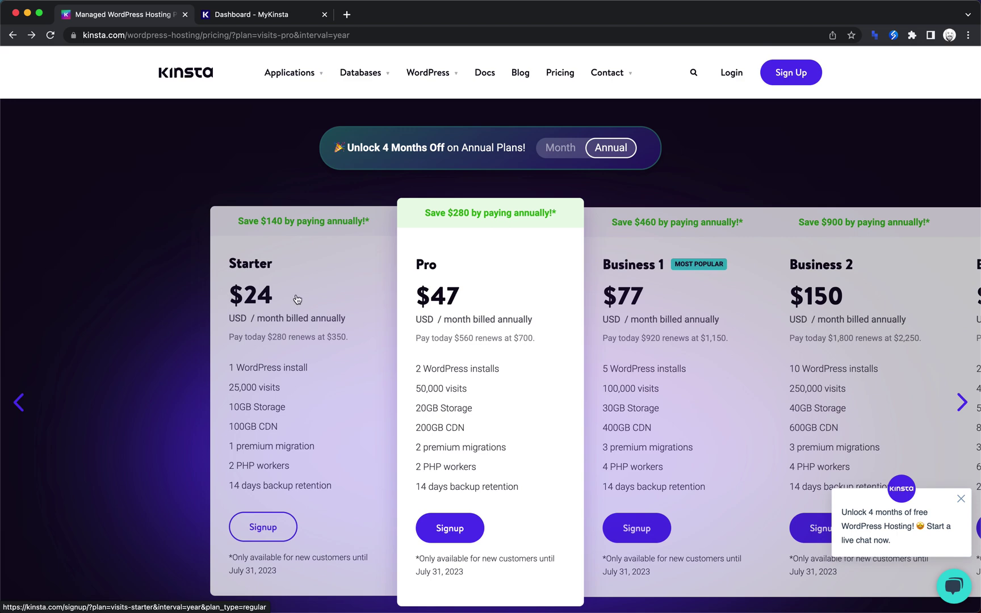
scroll(296, 300, "up", 5)
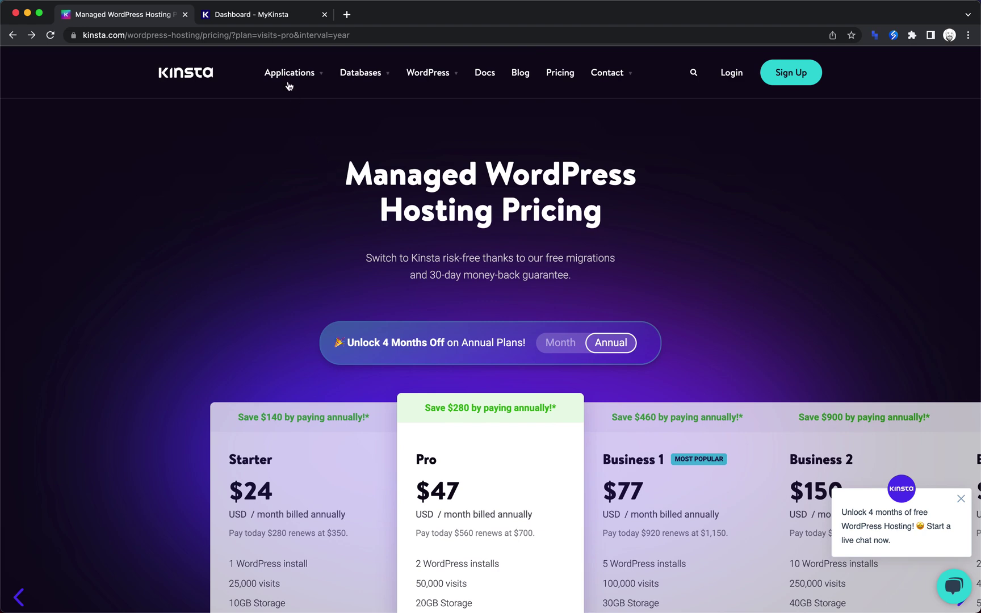
mouse_move(364, 83)
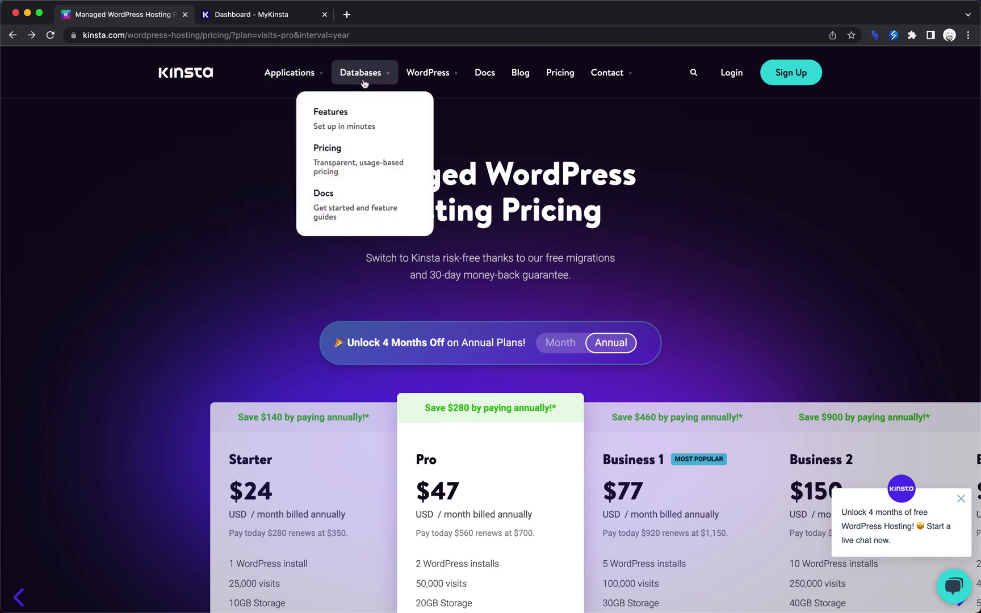
mouse_move(428, 76)
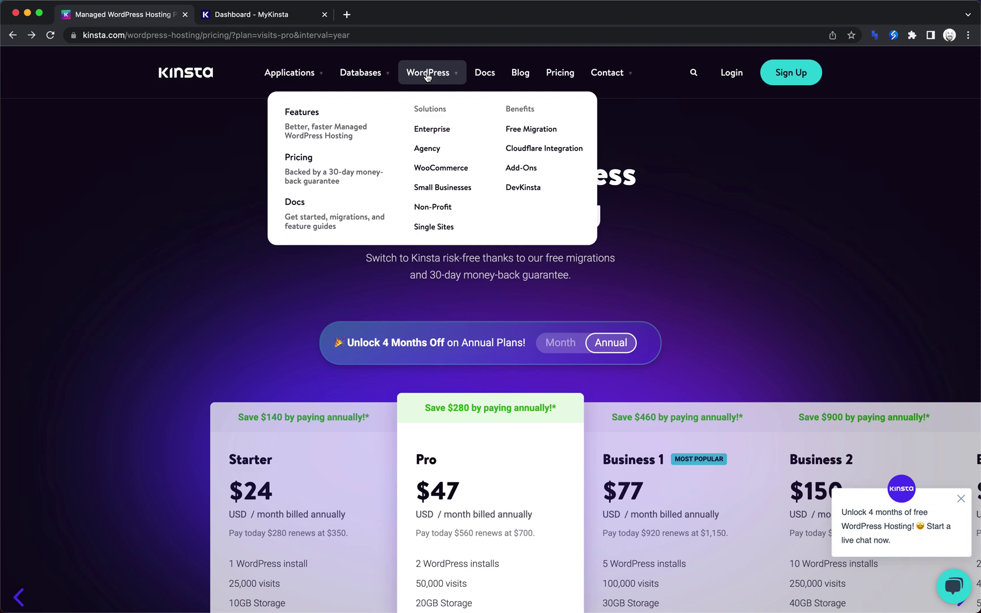
left_click(233, 17)
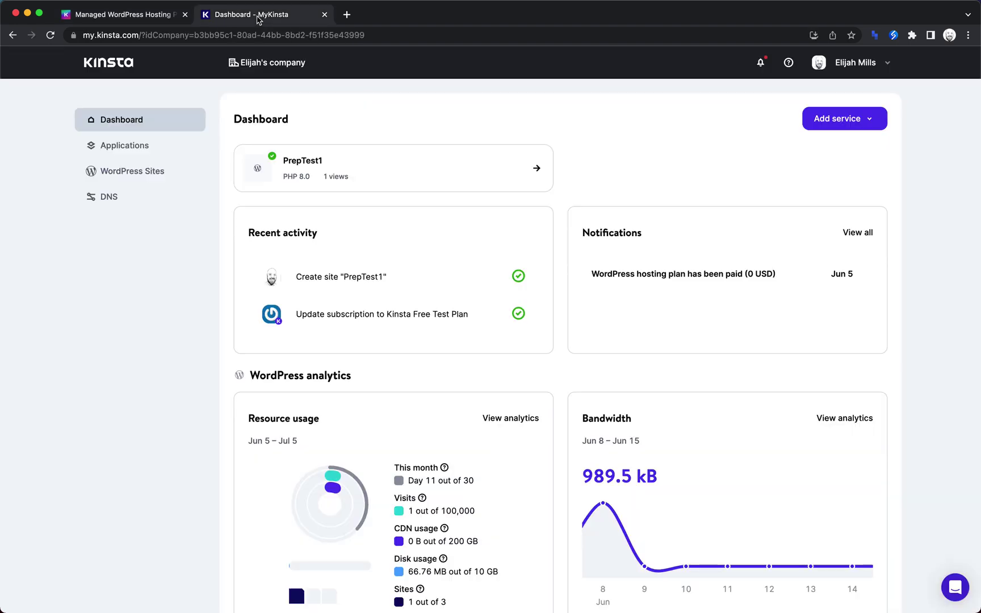
left_click(186, 15)
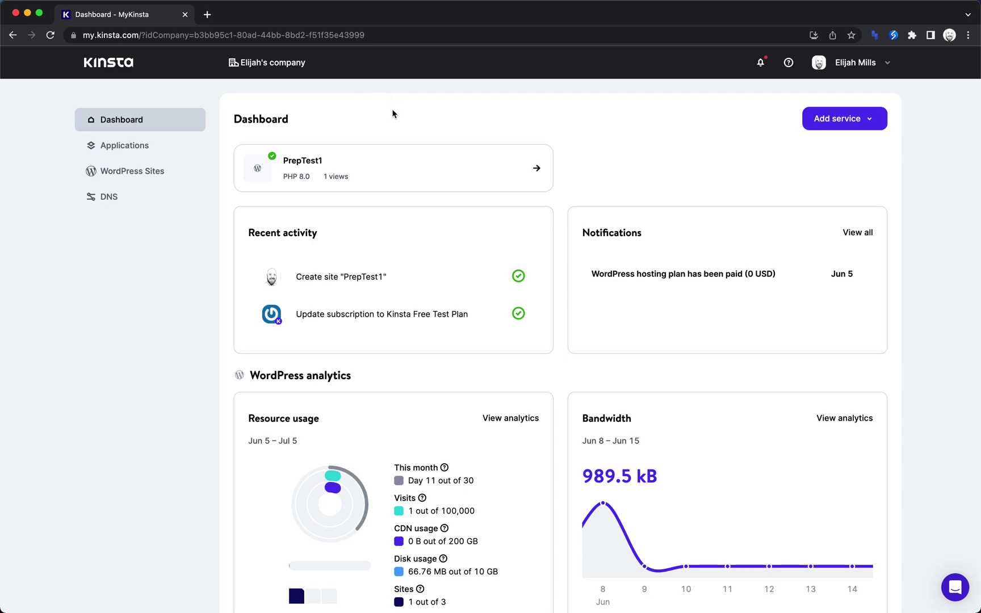
Look over the dashboard showing PrepTest1 on PHP 8.0 with 66.76 MB disk usage.
scroll(393, 114, "down", 4)
scroll(394, 113, "up", 4)
scroll(373, 278, "down", 5)
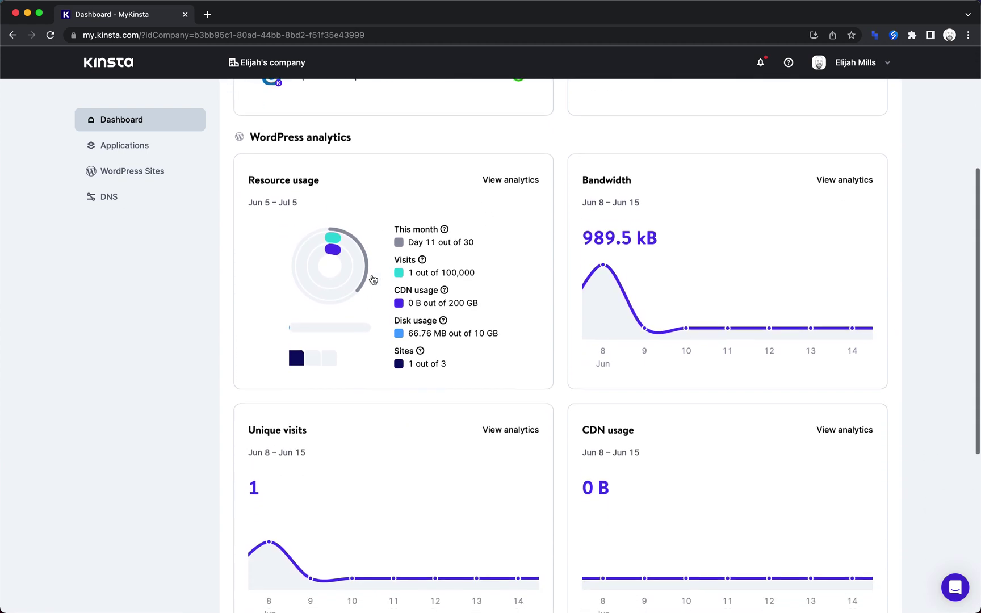
scroll(642, 235, "down", 3)
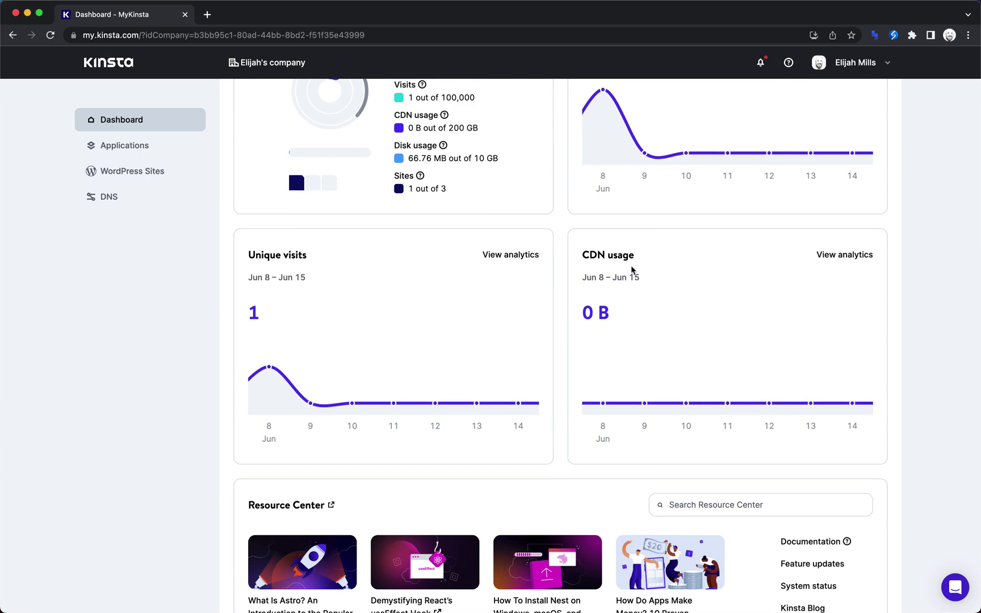
scroll(631, 265, "up", 8)
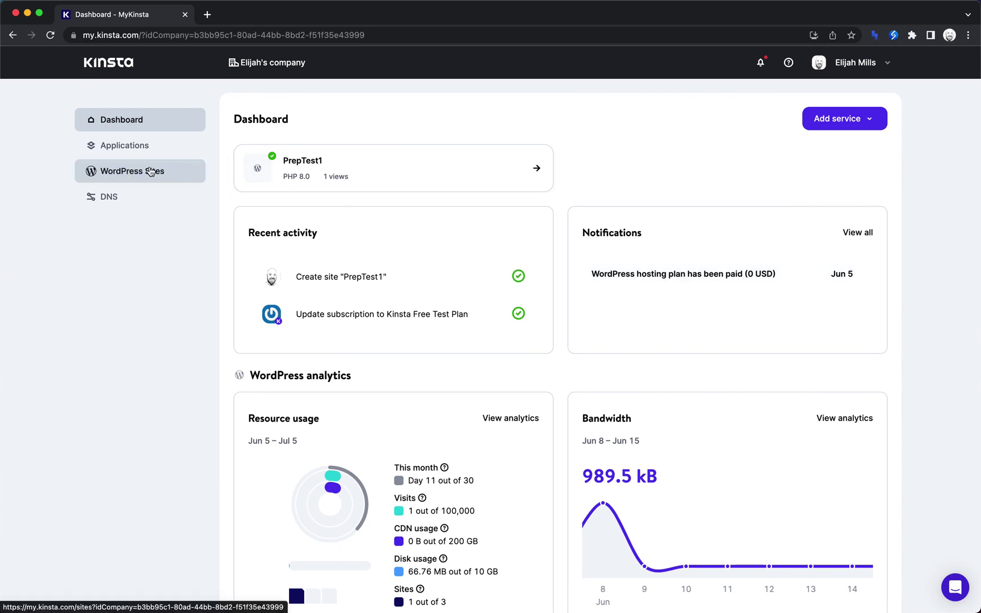
From WordPress Sites, start creating a new site with Add site > Create new site.
left_click(150, 172)
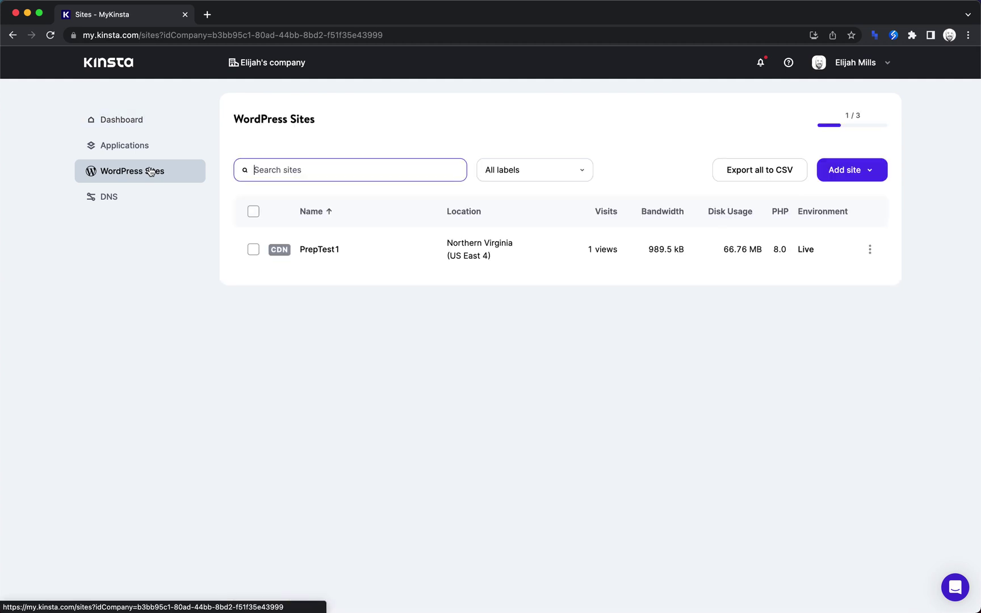
left_click(855, 170)
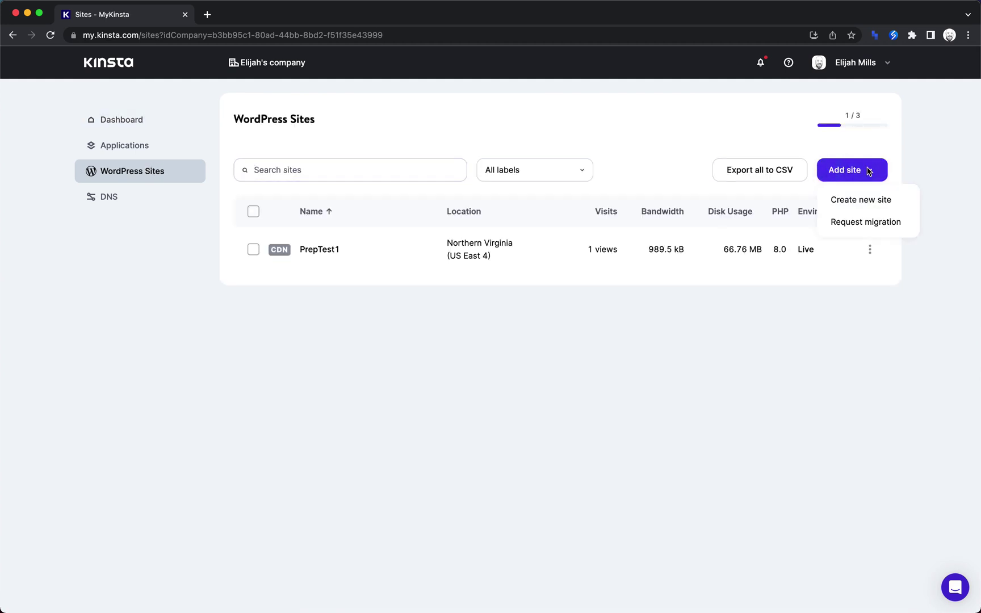
left_click(861, 201)
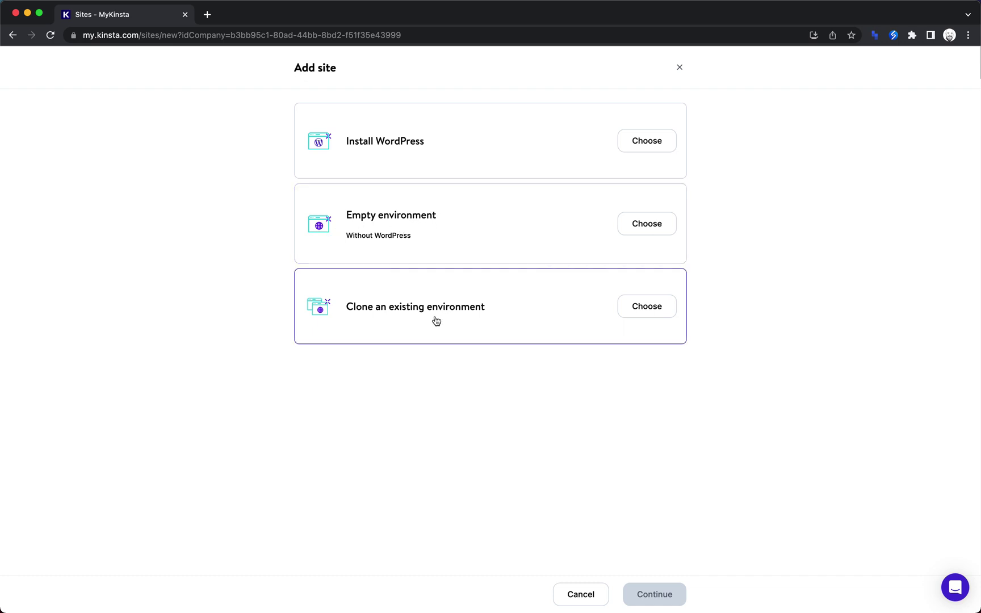
Preview the Clone option and its PrepTest1 environment list, then go back to the site types.
left_click(643, 312)
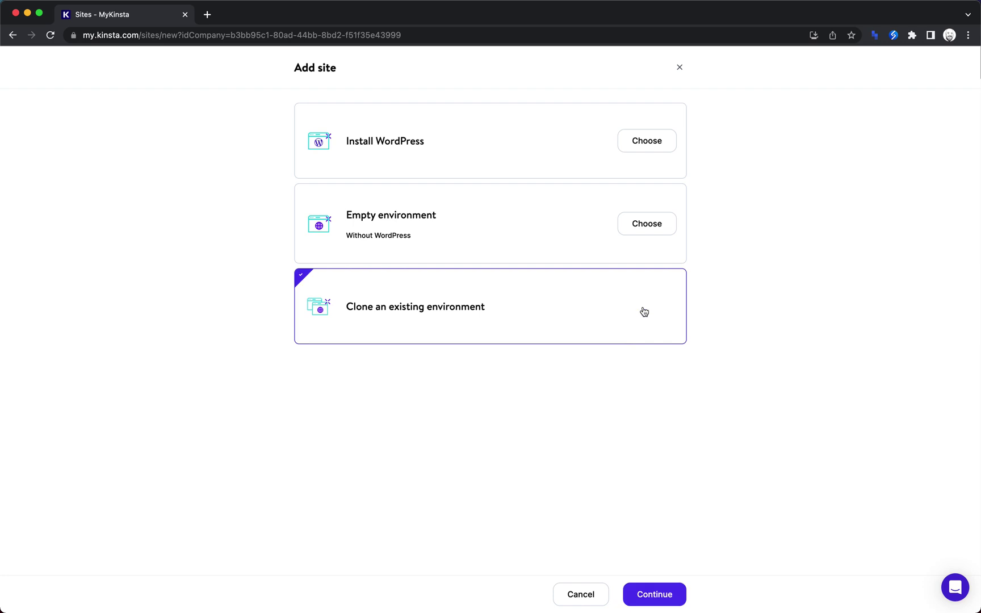
left_click(662, 594)
left_click(414, 127)
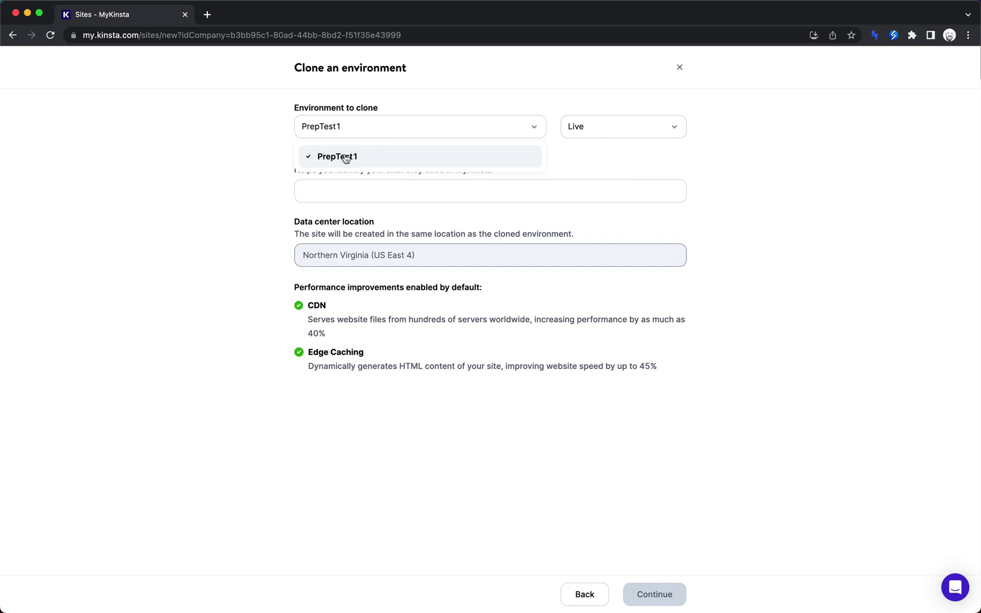
left_click(582, 164)
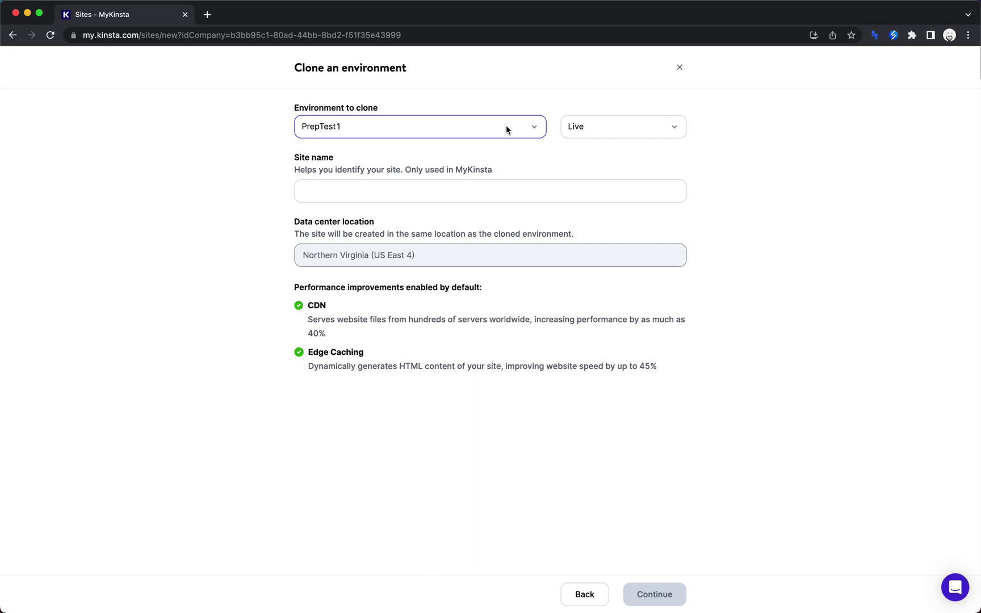
left_click(580, 593)
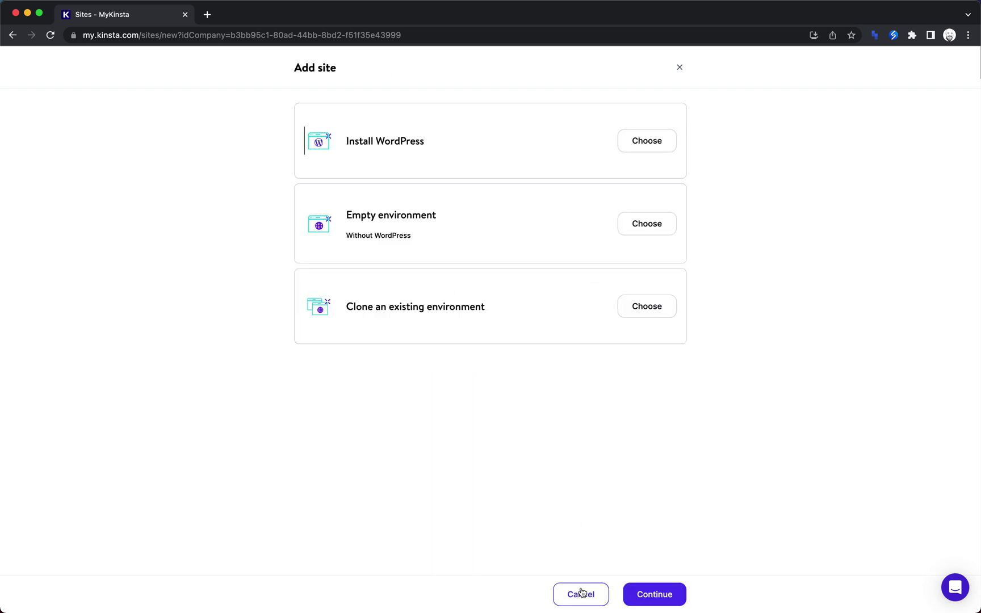
Choose a fresh WordPress install and name the new site 'Kinsta test 1'.
left_click(441, 138)
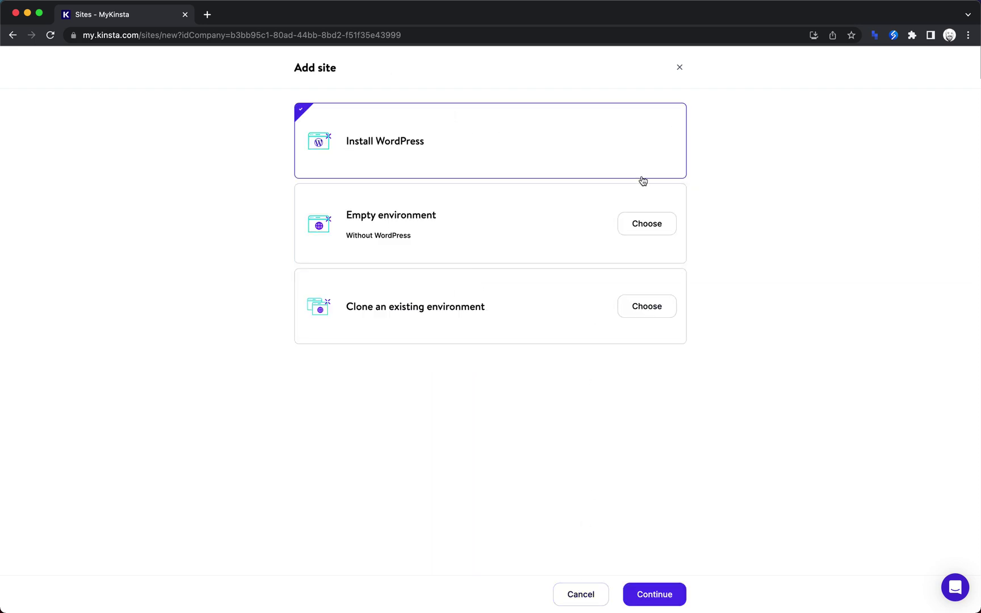
left_click(653, 593)
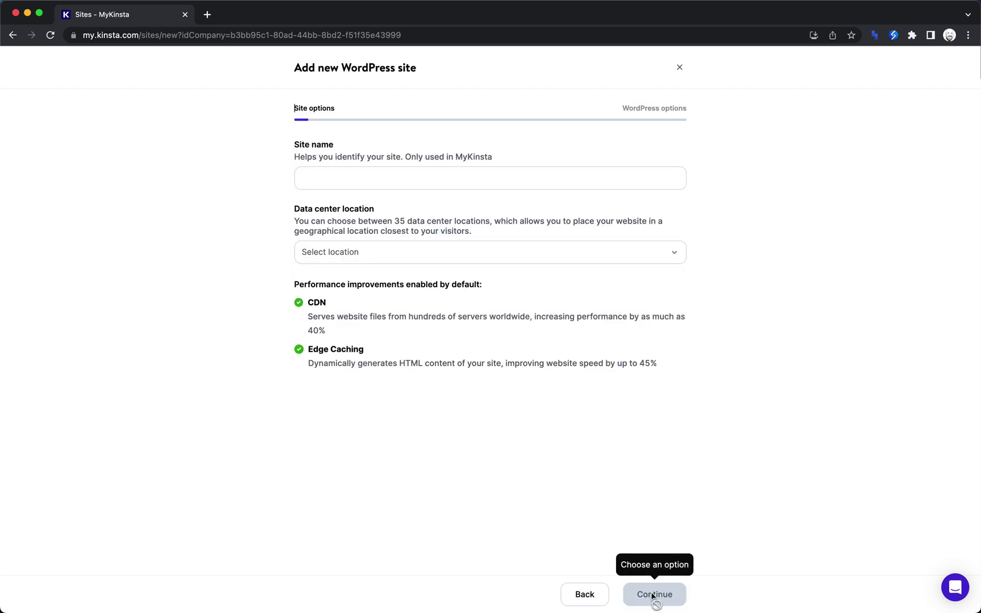
left_click(452, 178)
type("Kinsta te")
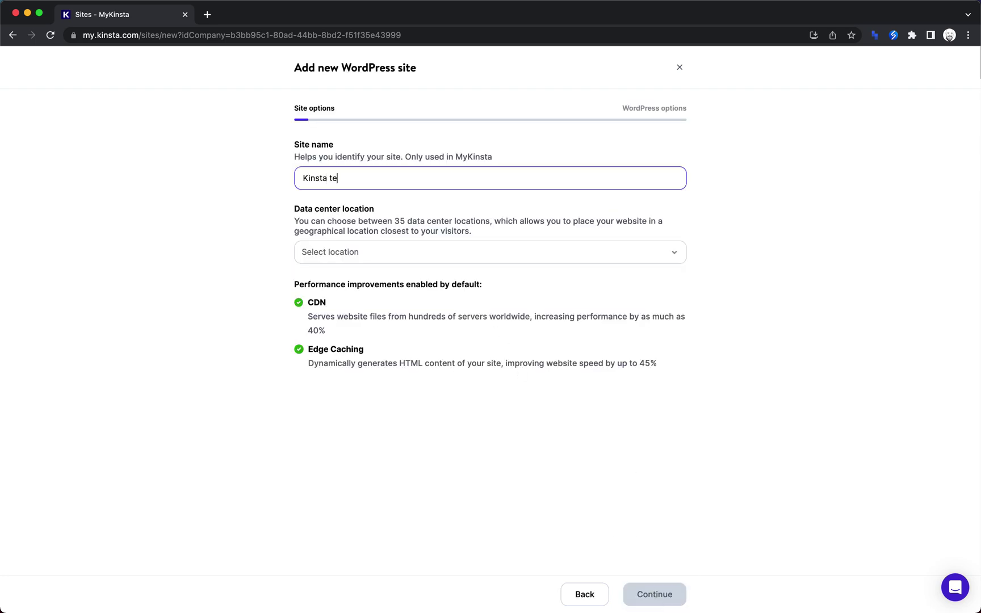
type("st 1")
Pick South Carolina (US East 1) as the data center location.
left_click(444, 247)
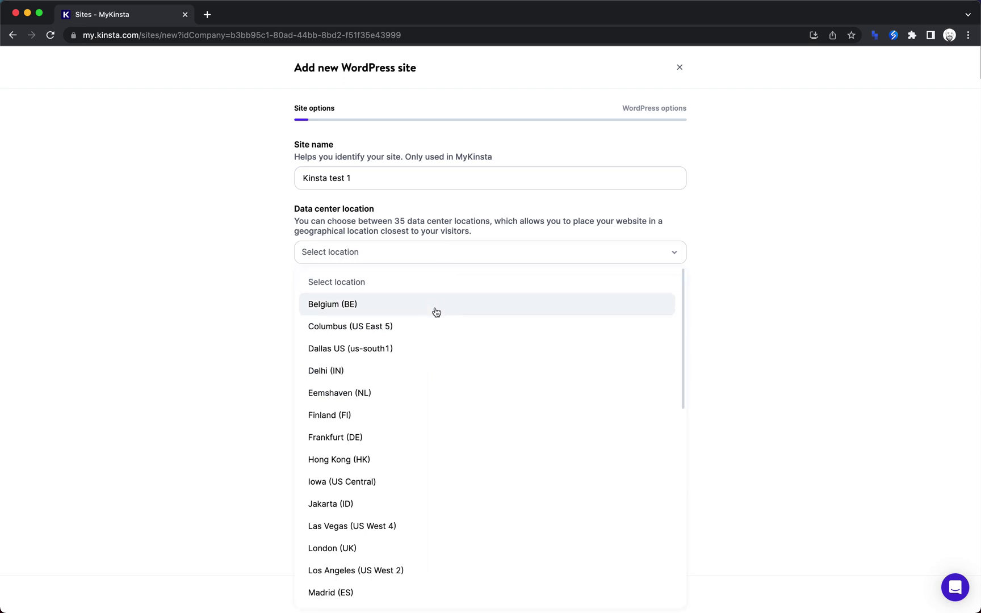
scroll(436, 312, "down", 2)
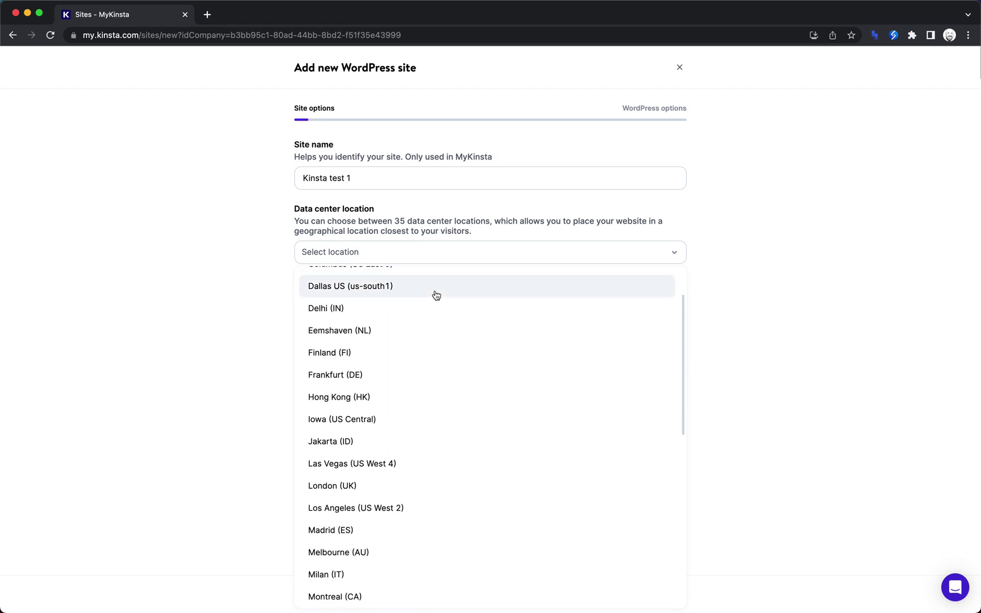
scroll(436, 290, "down", 2)
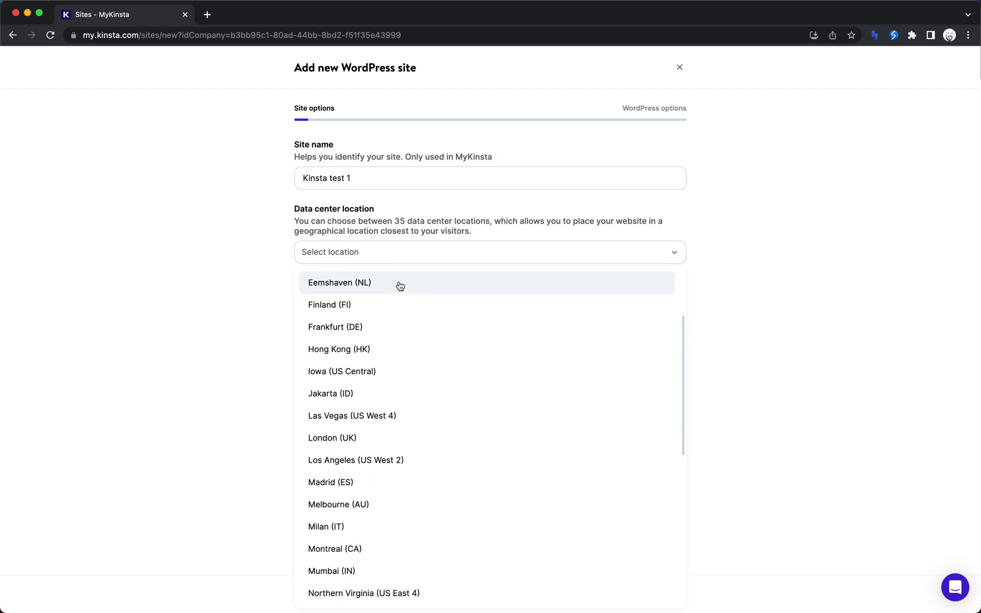
scroll(400, 286, "down", 2)
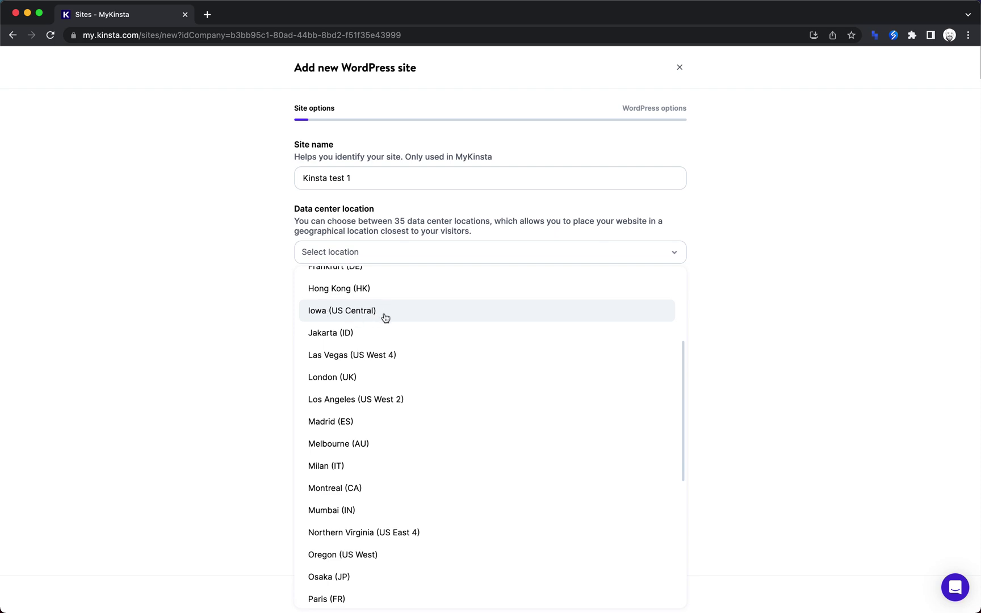
scroll(406, 316, "down", 1)
scroll(405, 316, "down", 1)
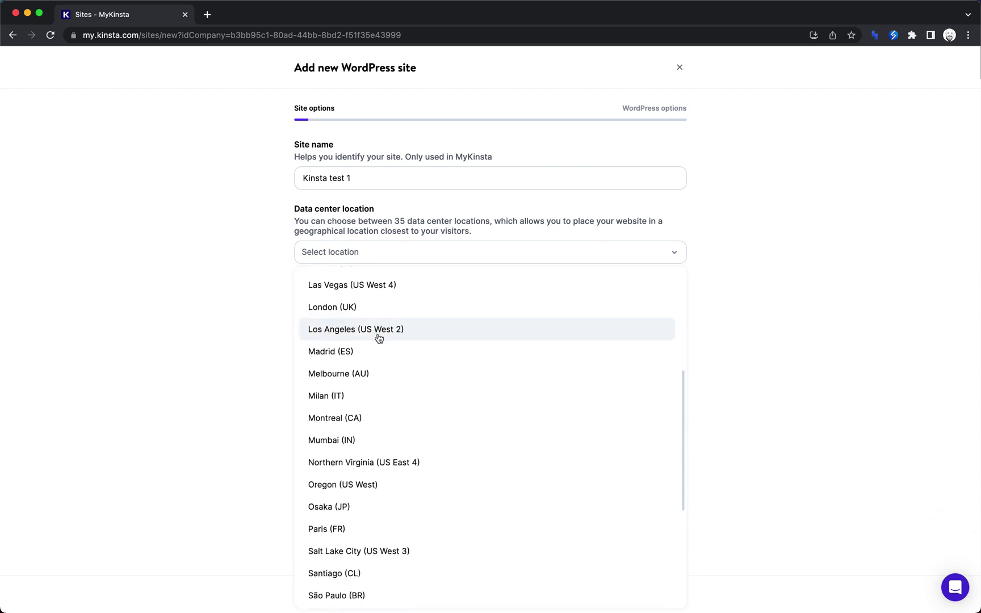
scroll(379, 338, "up", 4)
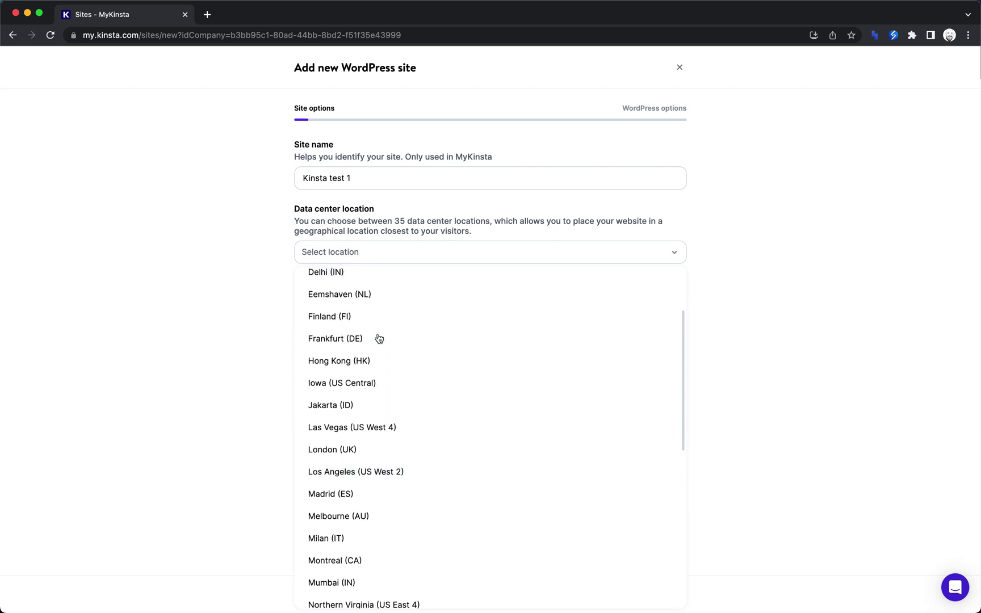
scroll(379, 339, "down", 8)
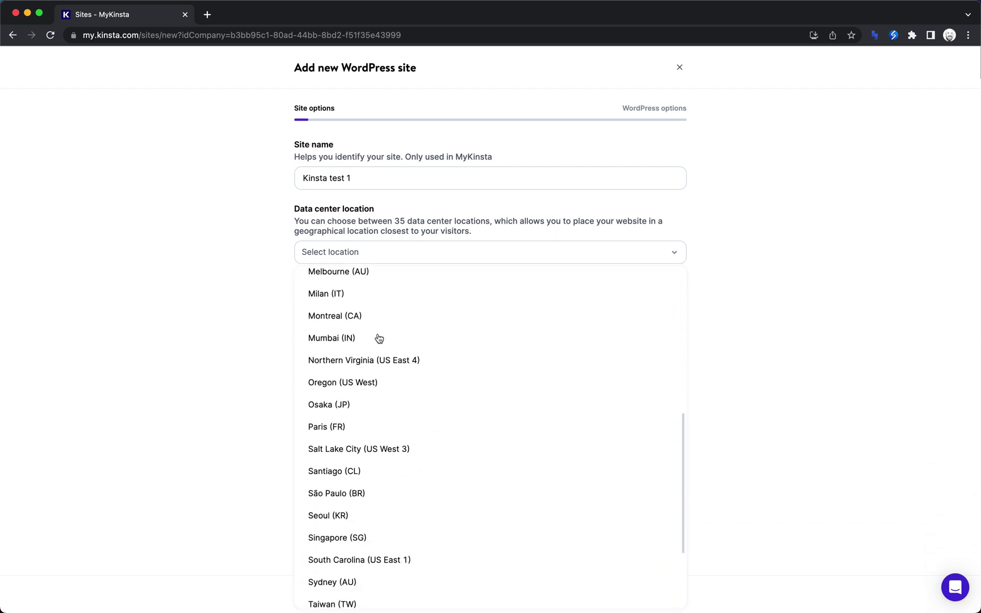
scroll(379, 338, "down", 4)
scroll(378, 338, "down", 1)
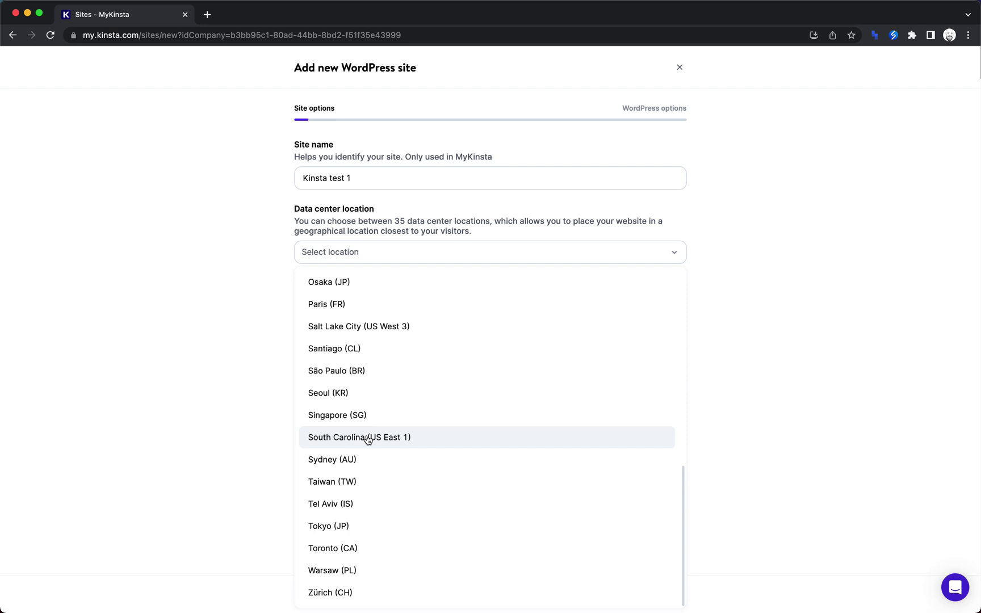
left_click(368, 439)
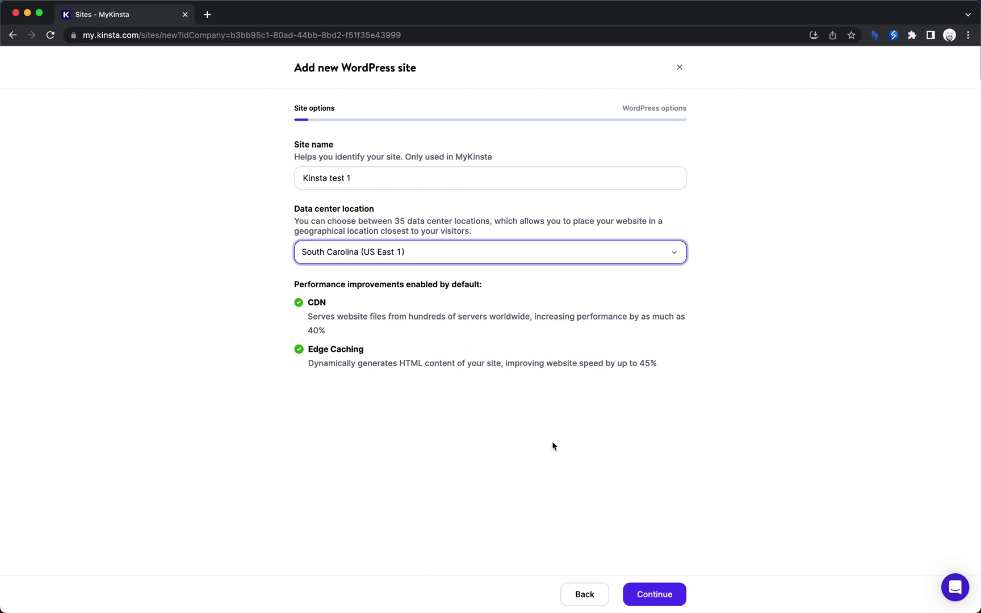
Enter site title 'Kinsta Test 1', the admin username and email, and copy the generated password.
left_click(655, 594)
left_click(469, 176)
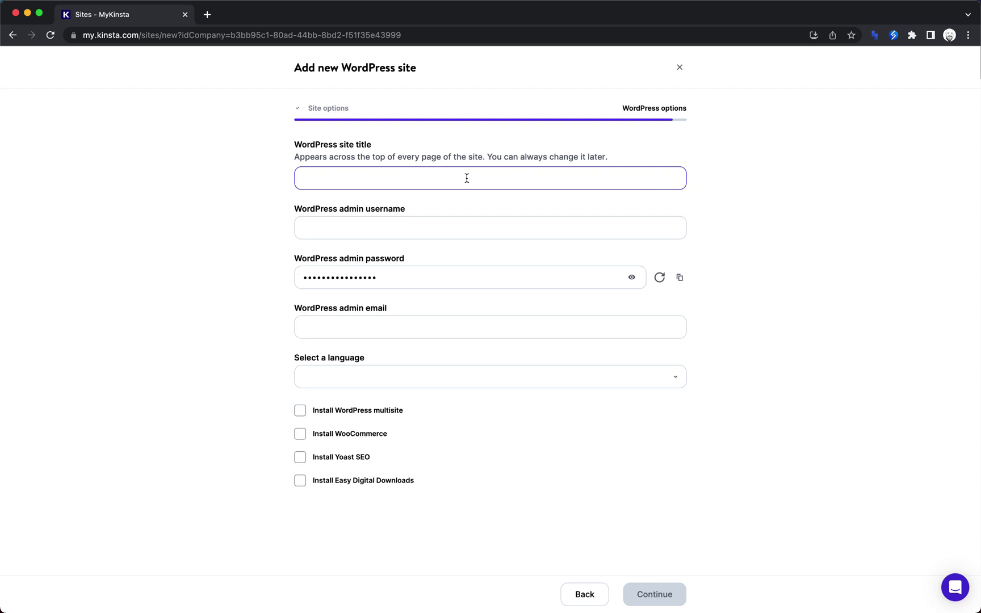
type("Kinsta Test 1")
key("Tab")
left_click(680, 277)
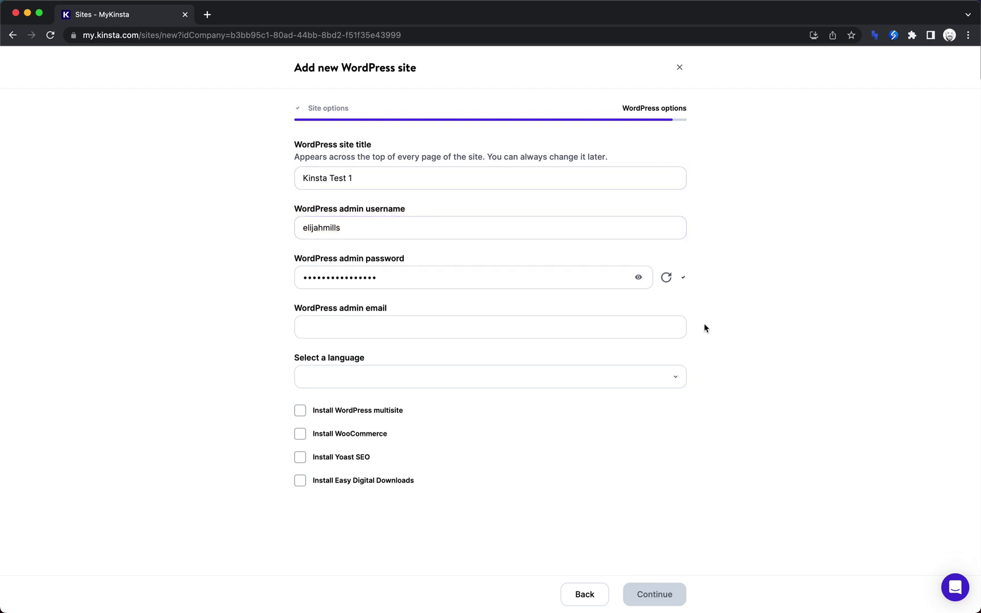
left_click(533, 325)
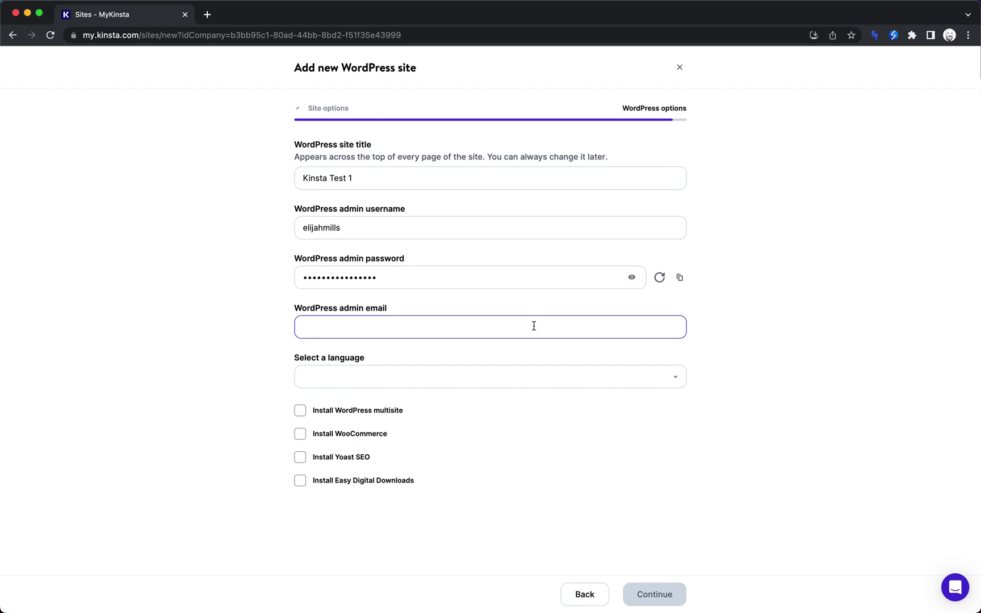
type("test@")
type("example.com")
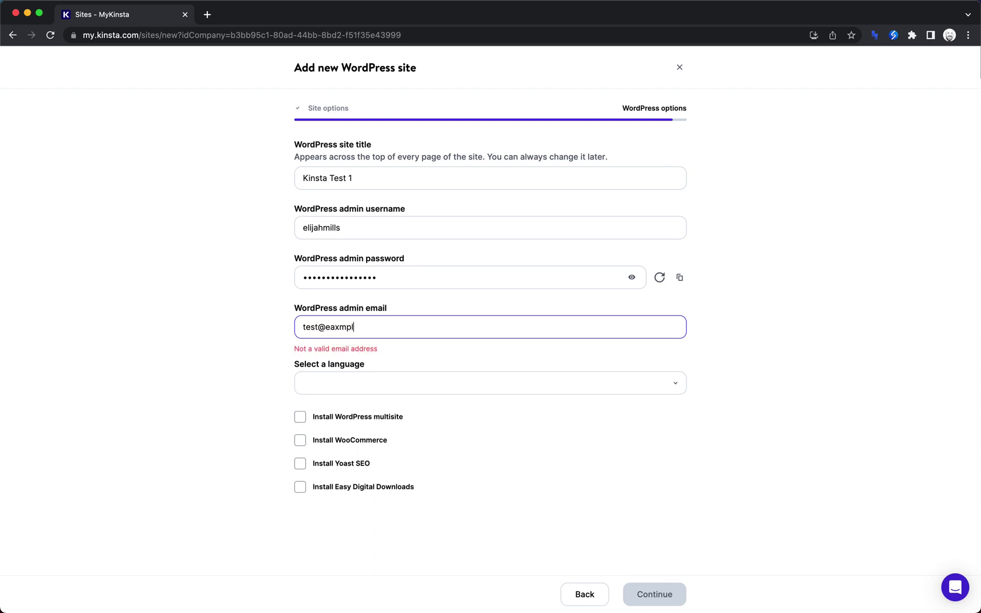
Set the site language to English (US) and start creating the site.
left_click(542, 377)
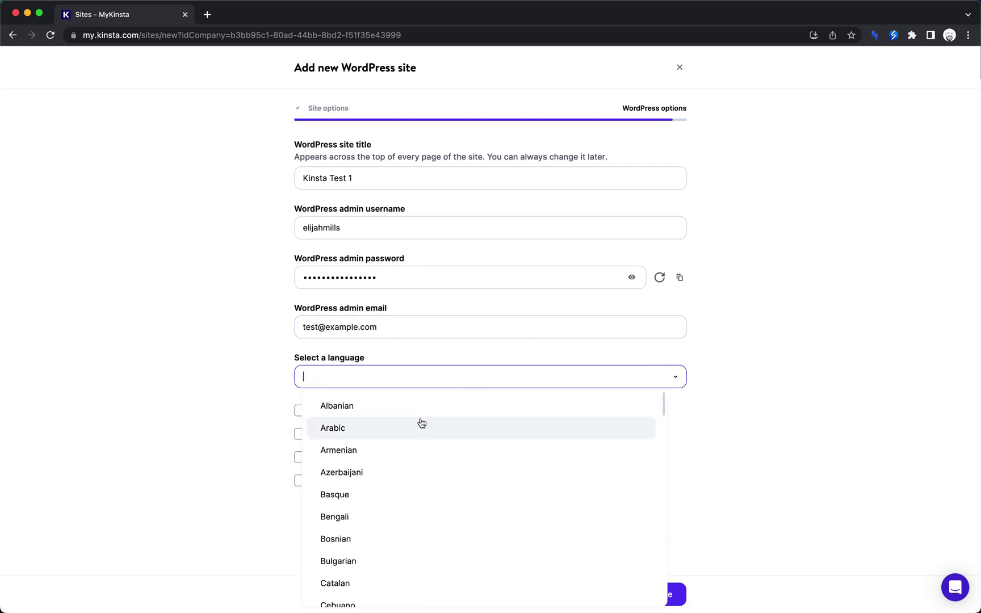
scroll(421, 423, "down", 7)
scroll(420, 423, "up", 1)
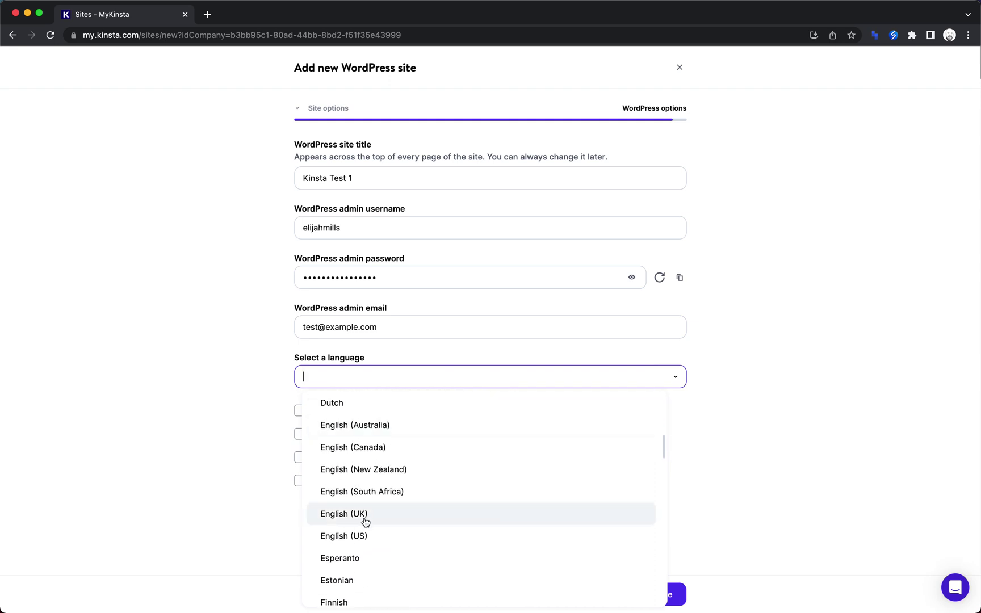
left_click(362, 535)
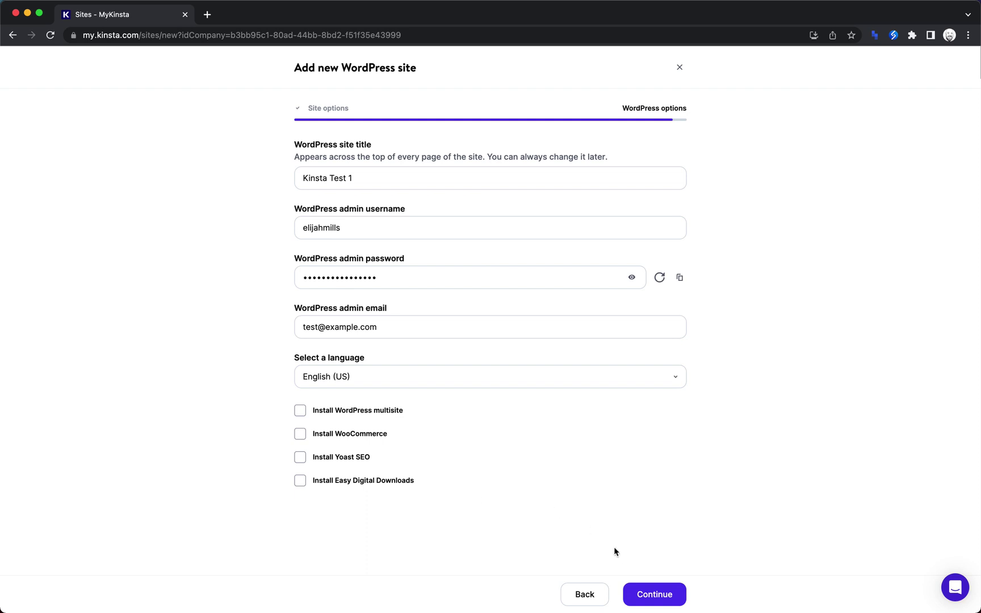
left_click(654, 595)
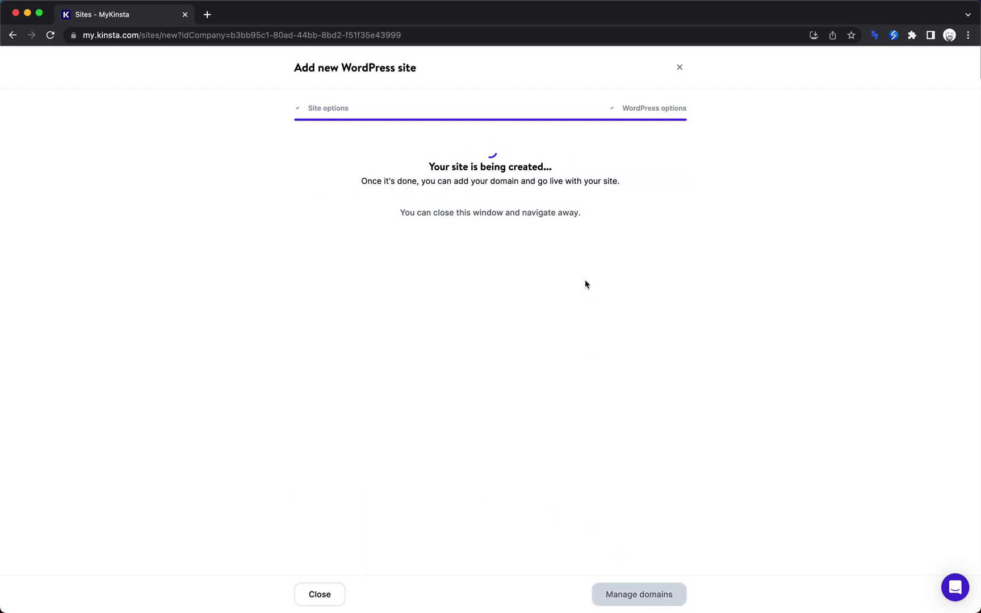
Leave the creation progress screen and open the PrepTest1 site's details.
left_click(328, 595)
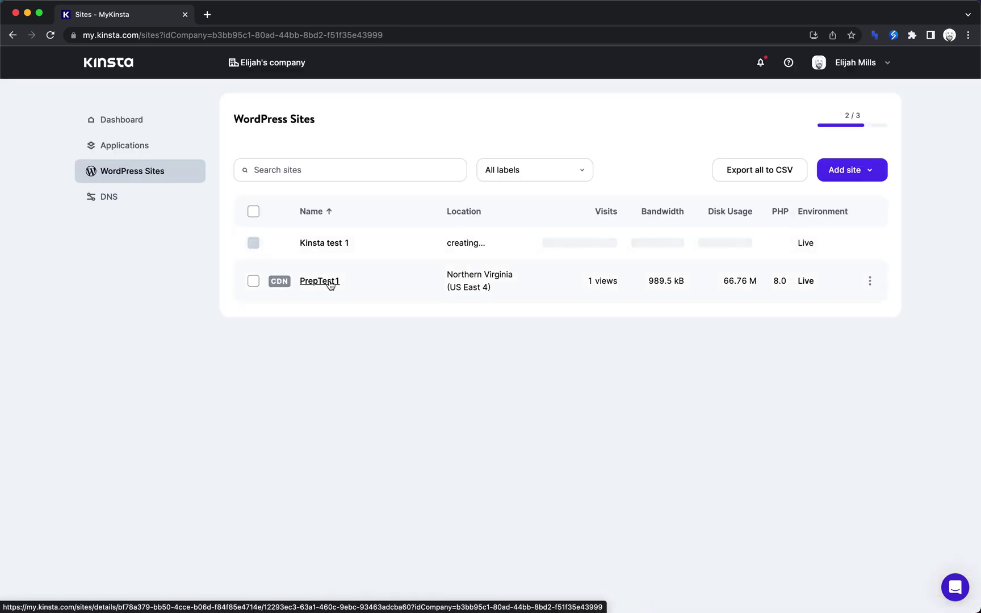
left_click(330, 285)
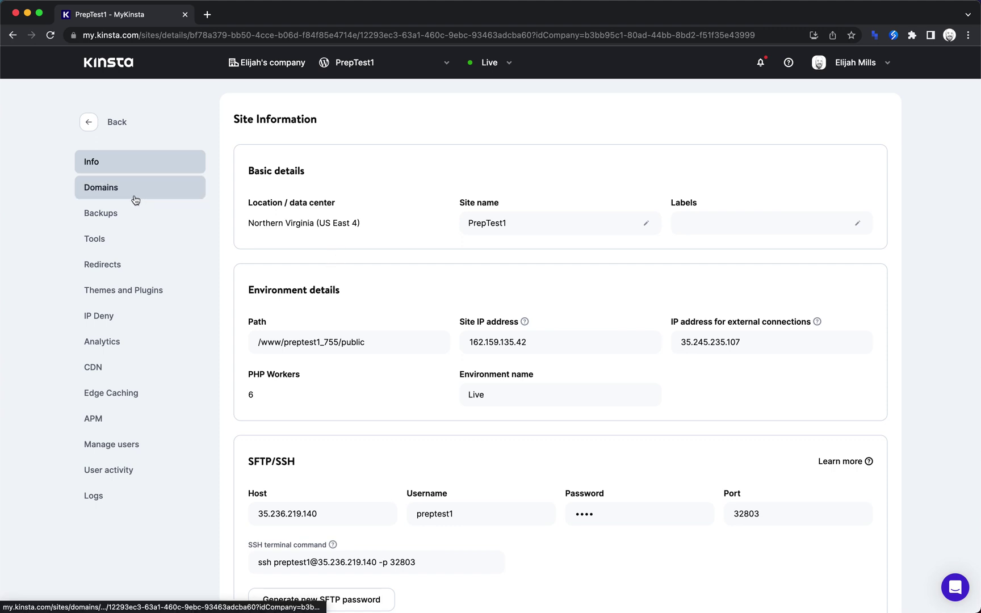
Open PrepTest1's backups and check the restore targets for the Jun 14 backup without restoring.
left_click(123, 219)
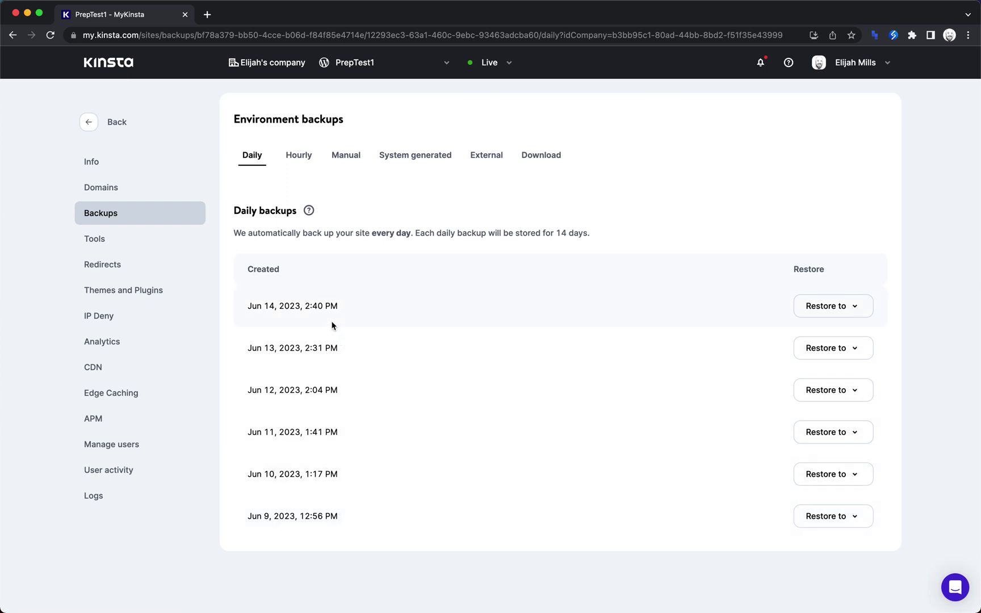
left_click(854, 306)
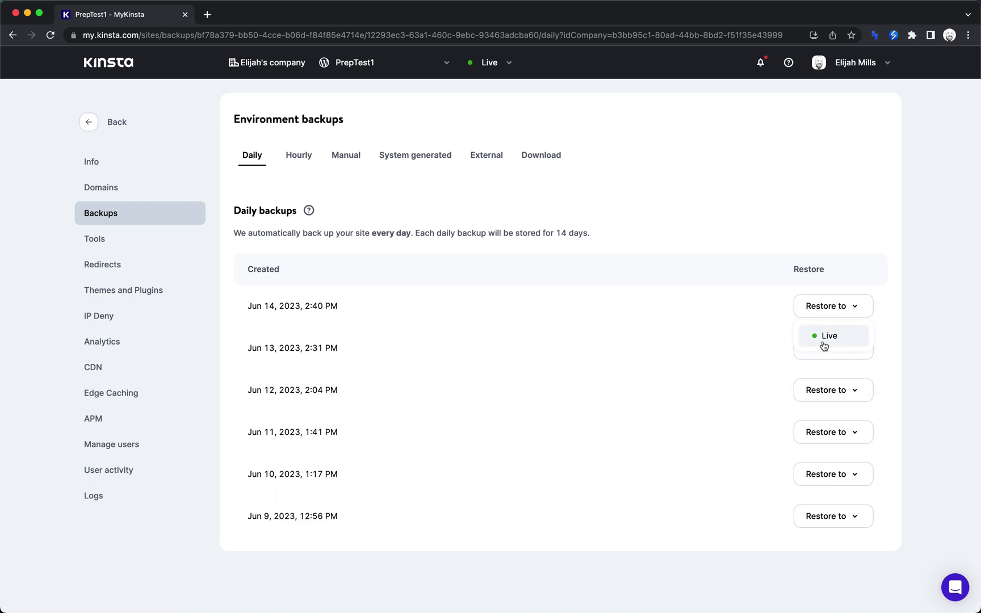
left_click(918, 309)
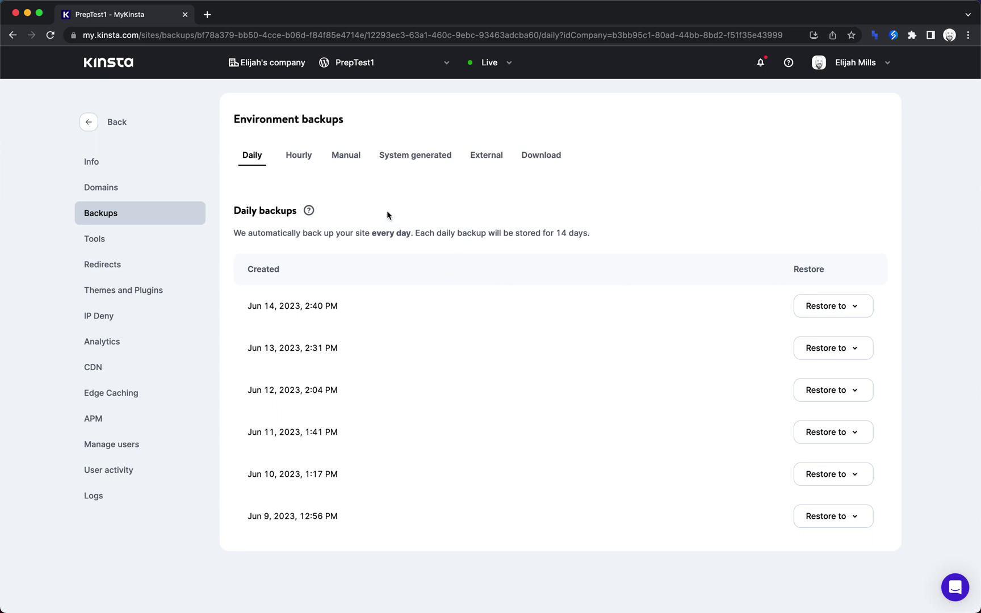
Browse the Hourly, Manual, System generated, External and Download backup tabs.
left_click(296, 159)
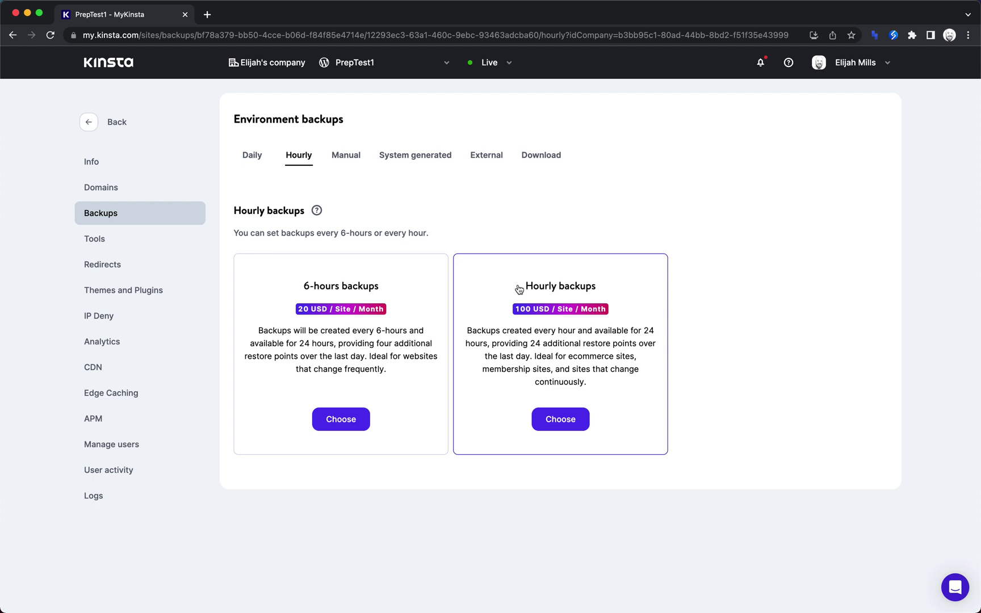
left_click(350, 162)
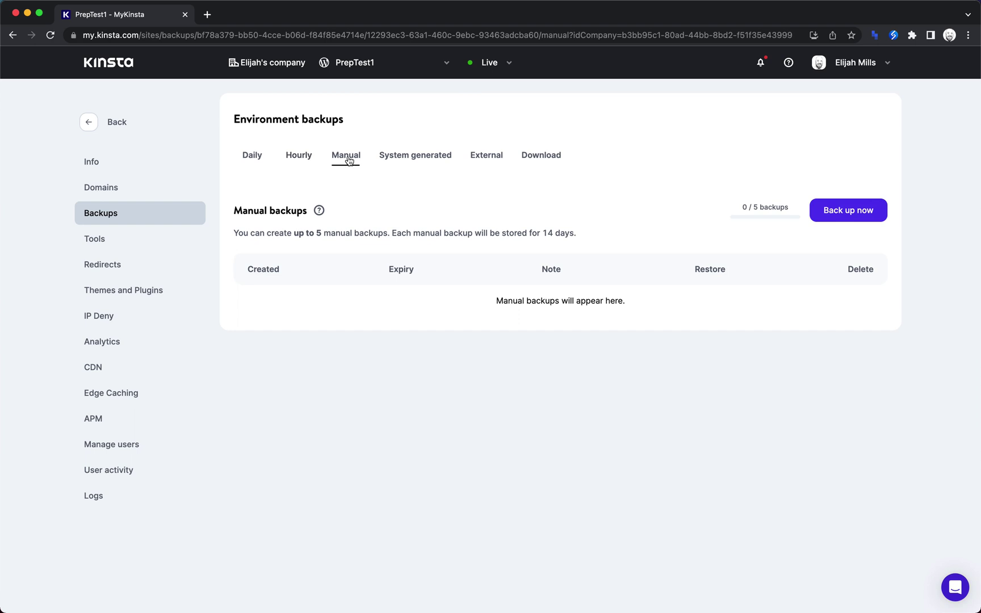
left_click(395, 157)
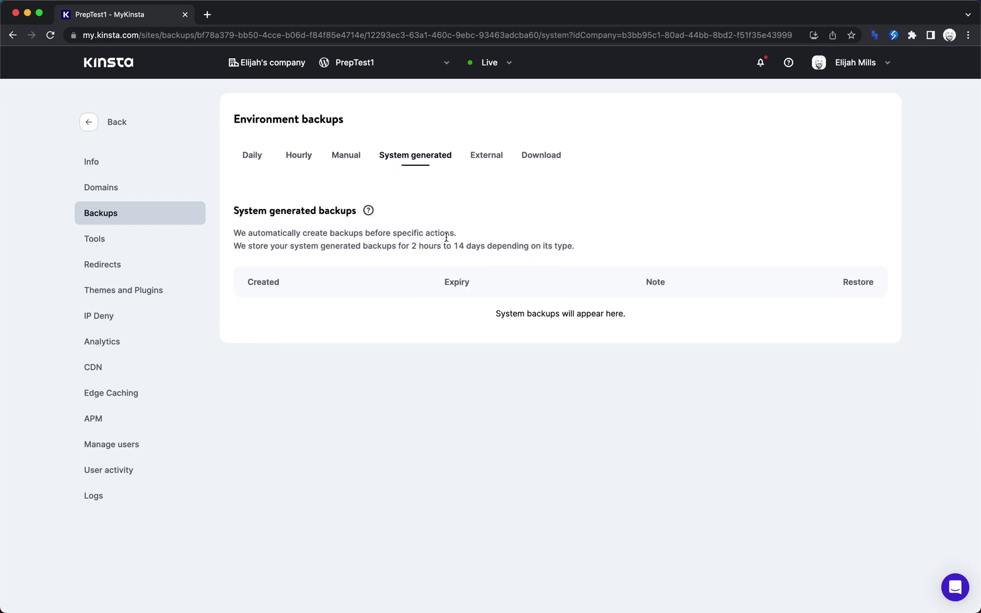
left_click(496, 157)
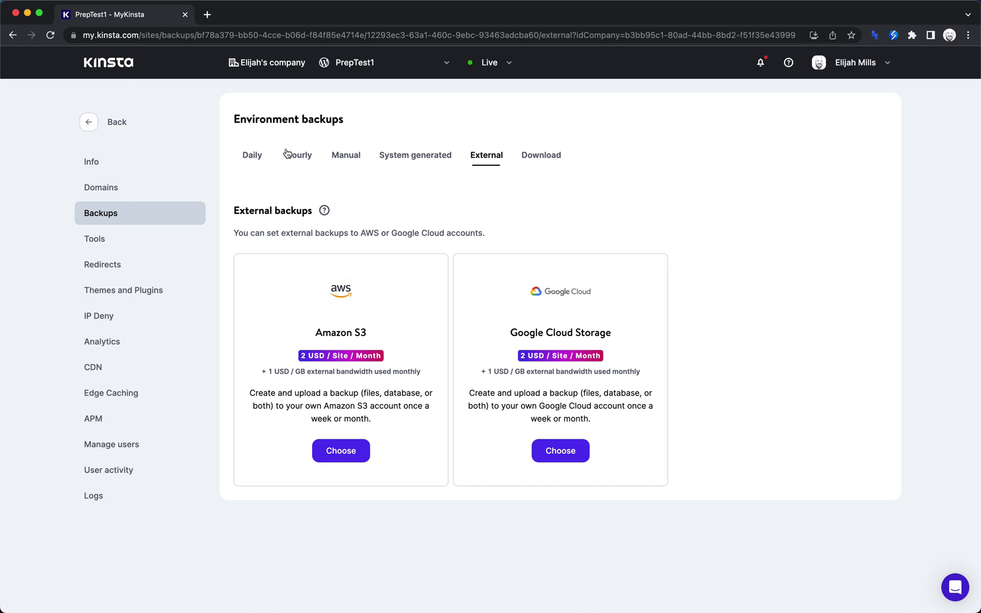
left_click(544, 161)
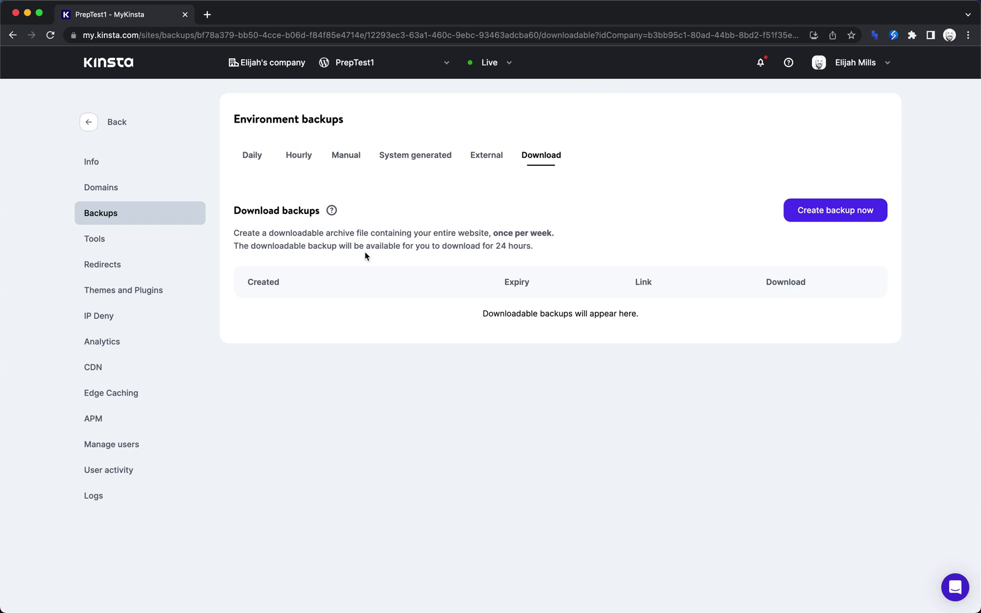
Check the Domains page, highlighting the primary domain preptest1.kinsta.cloud.
left_click(117, 198)
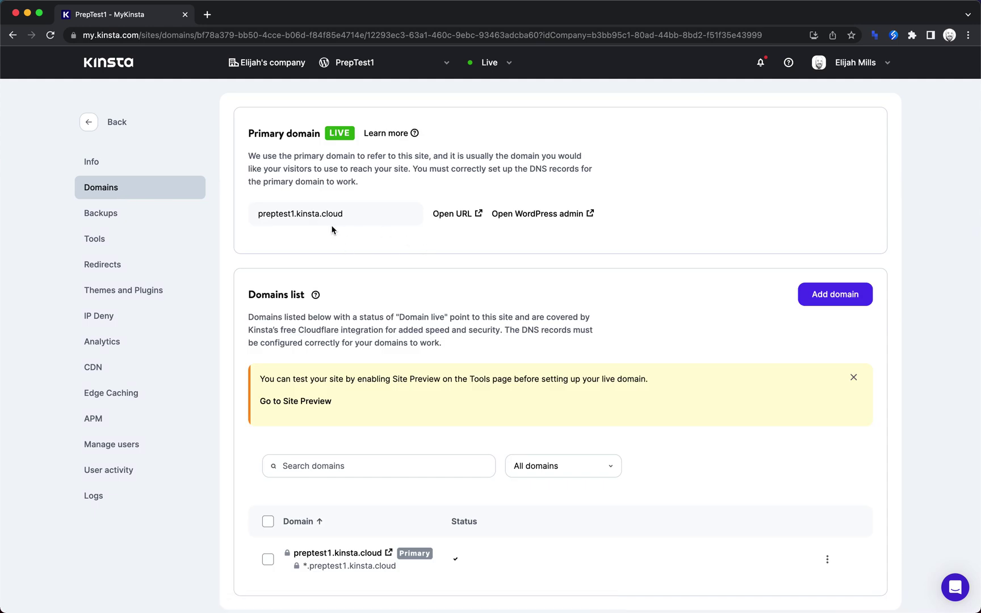
left_click_drag(348, 216, 259, 214)
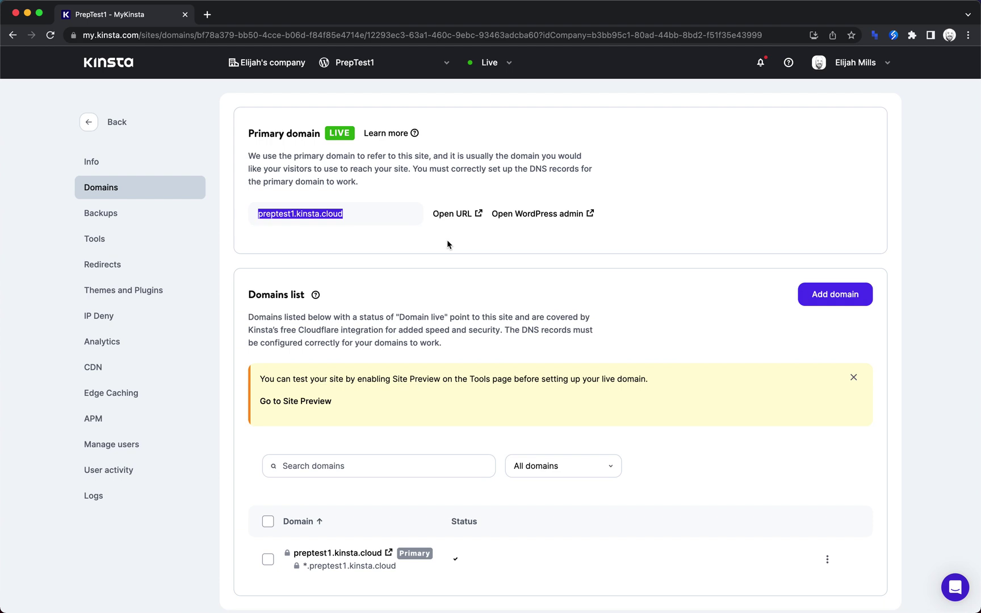
left_click(352, 211)
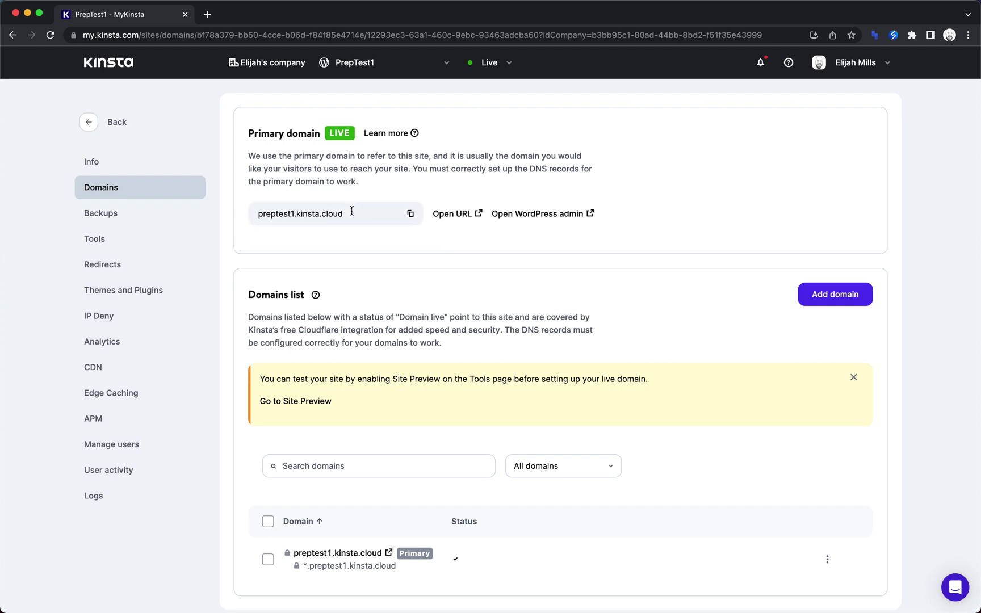
scroll(351, 211, "down", 2)
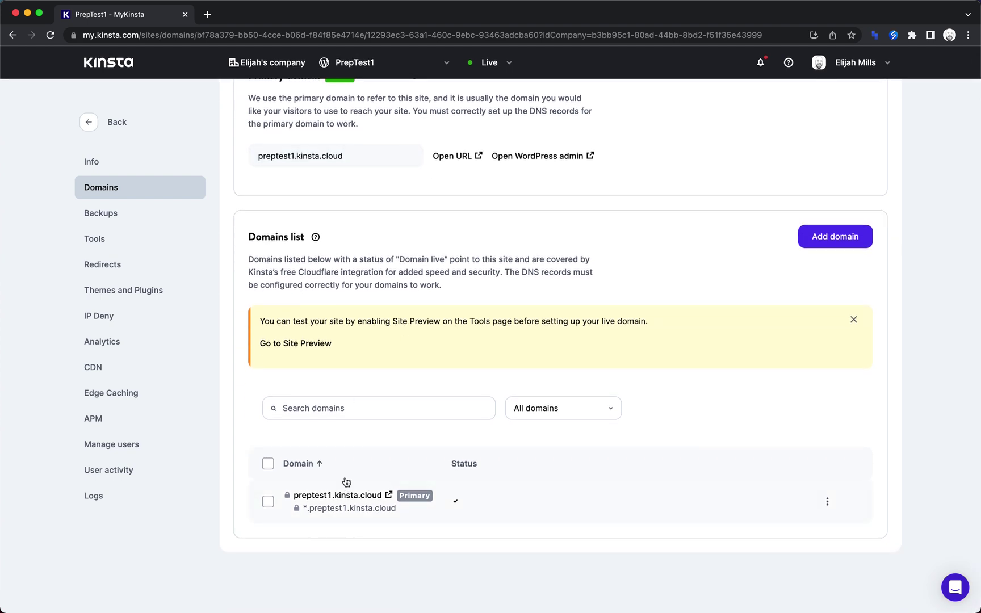
On the Tools page, dismiss the strip cookies notice, enable Early Hints and review DevKinsta.
left_click(112, 235)
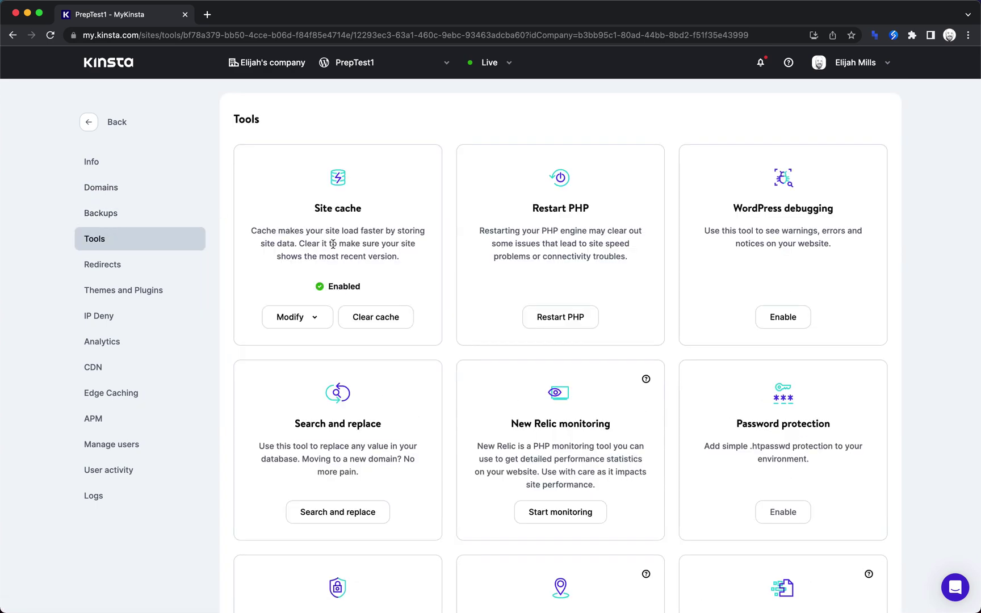
scroll(393, 242, "down", 2)
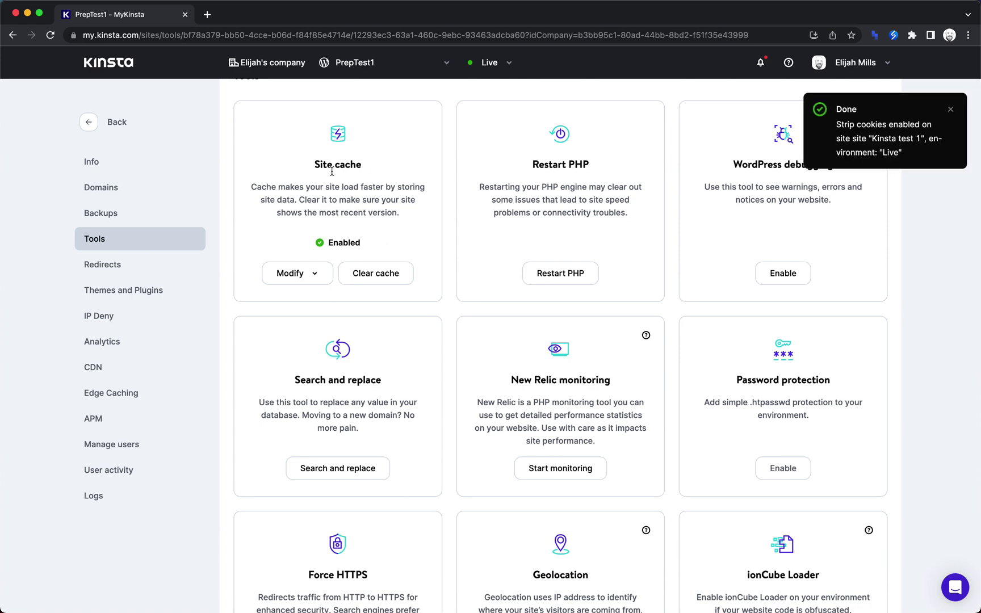
left_click(950, 109)
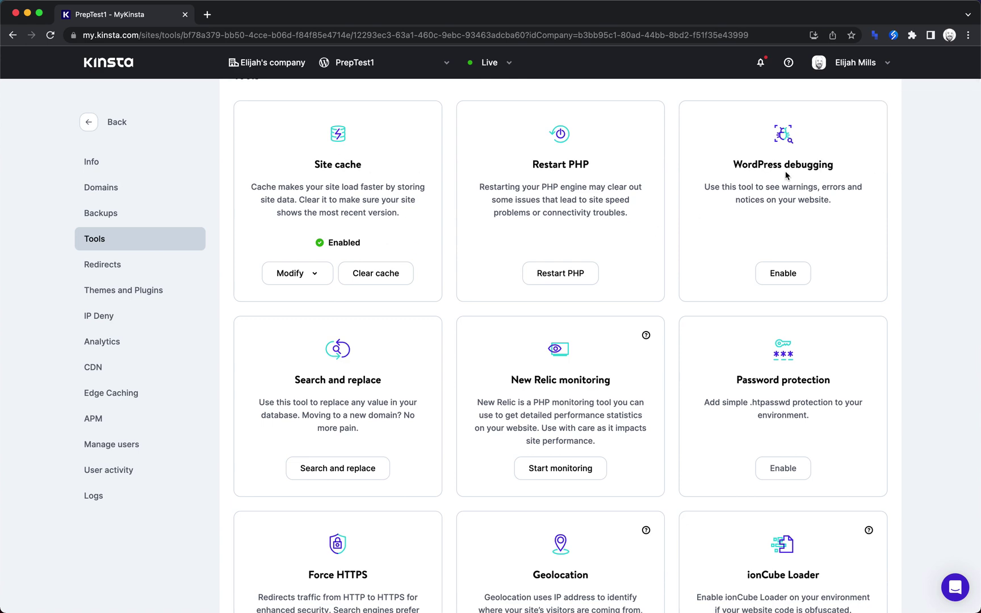
scroll(824, 227, "down", 5)
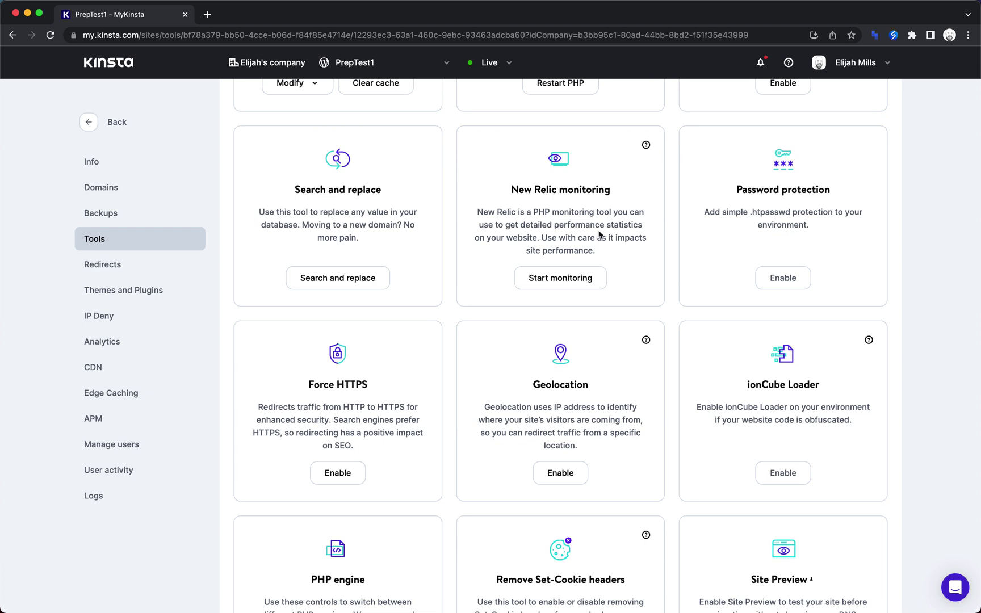
scroll(699, 212, "down", 5)
scroll(596, 164, "down", 3)
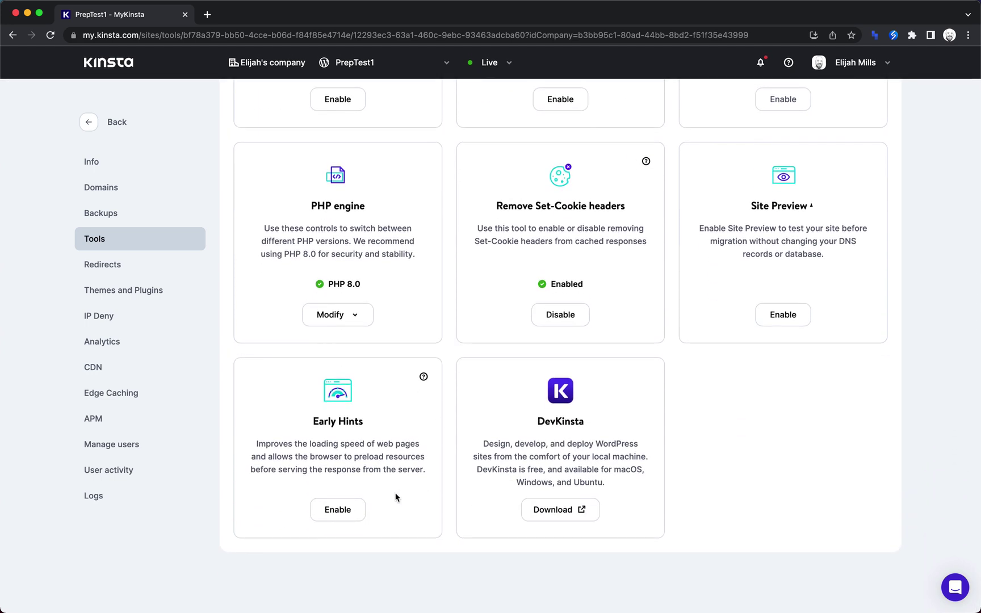
left_click(342, 511)
left_click_drag(519, 444, 625, 481)
left_click(625, 480)
scroll(625, 481, "up", 15)
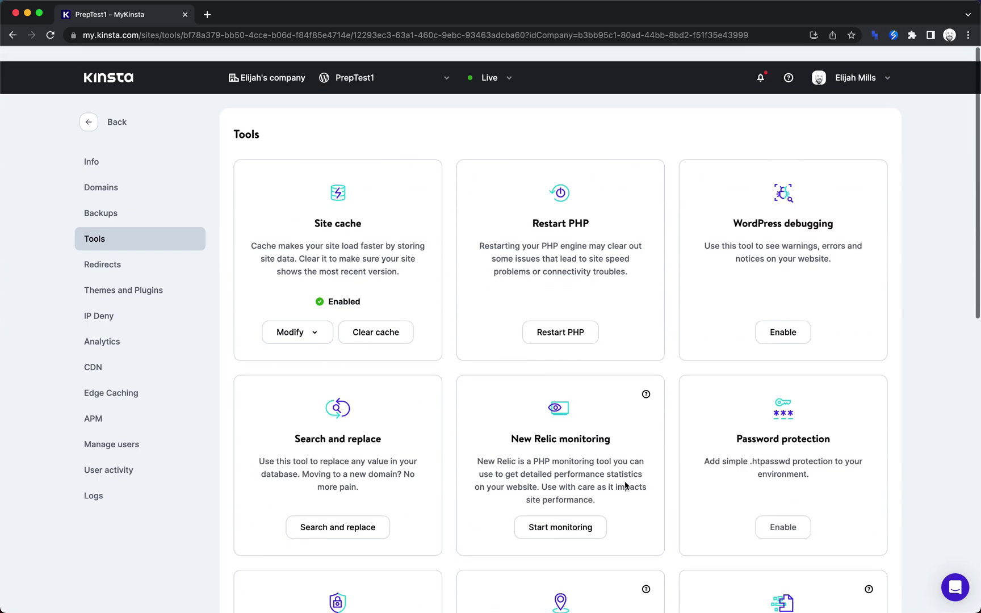
Look through the Redirects page and the installed Themes and Plugins.
left_click(125, 260)
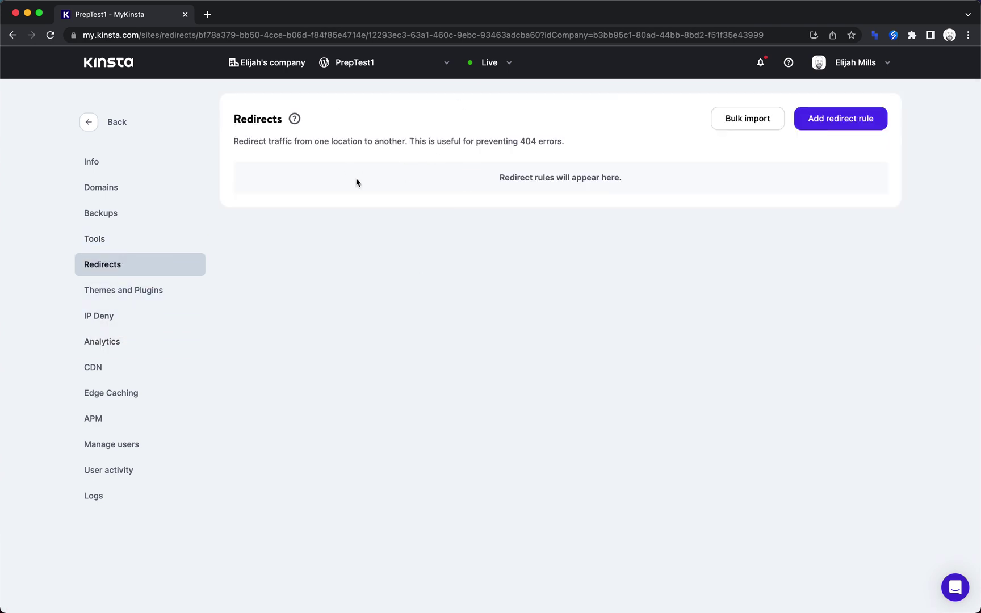
left_click(137, 294)
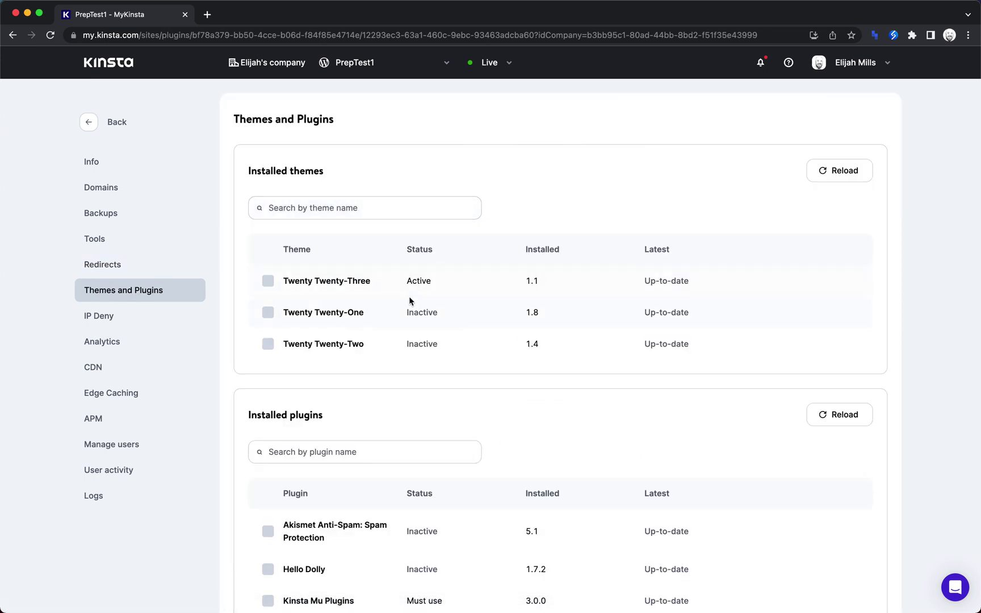
scroll(323, 350, "down", 3)
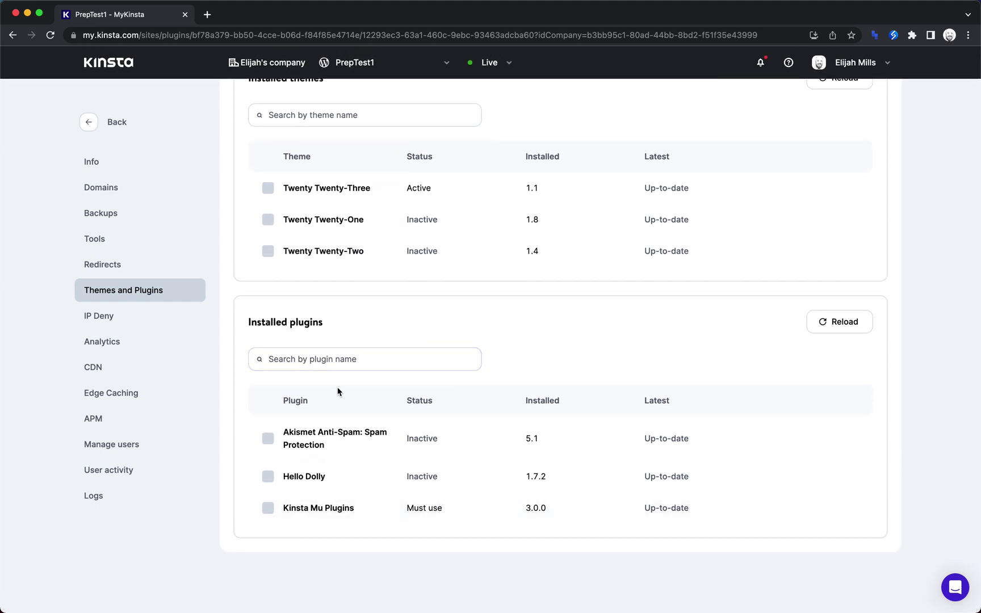
scroll(338, 392, "up", 2)
scroll(338, 250, "down", 2)
scroll(266, 405, "up", 2)
scroll(571, 449, "down", 2)
Open IP Deny and read its intro paragraph.
left_click(105, 316)
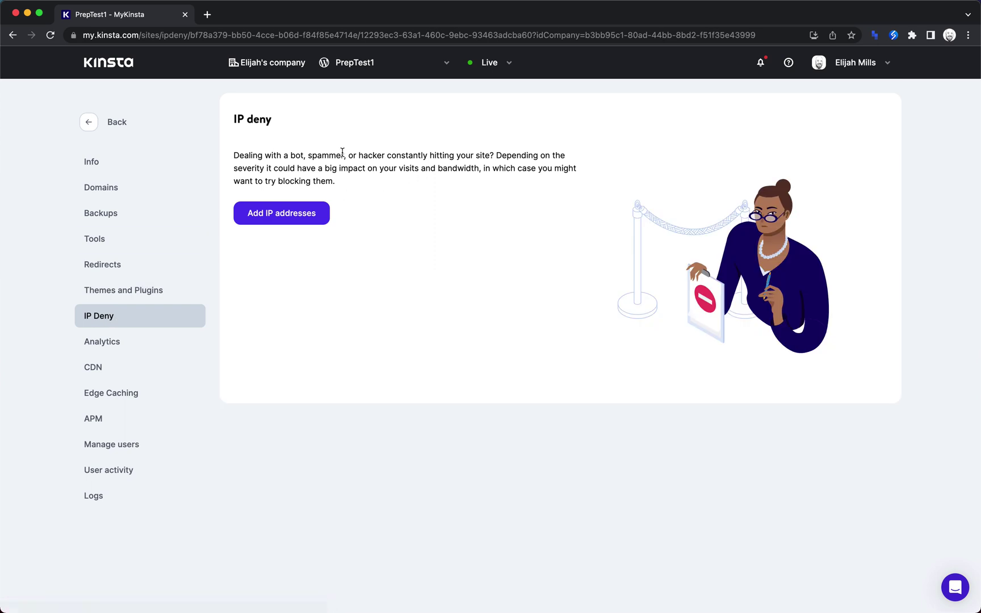
left_click_drag(342, 183, 239, 151)
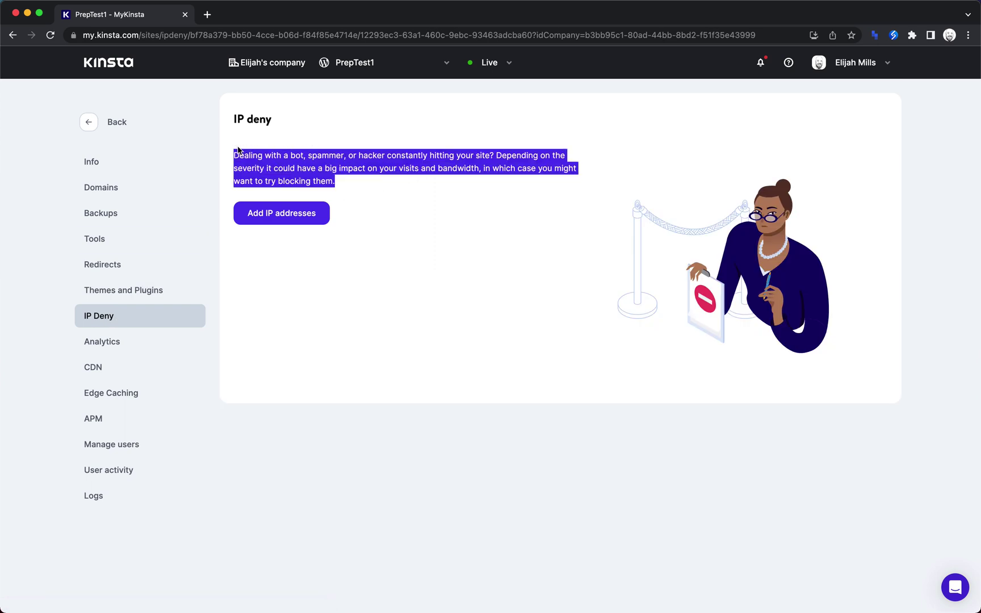
left_click(304, 170)
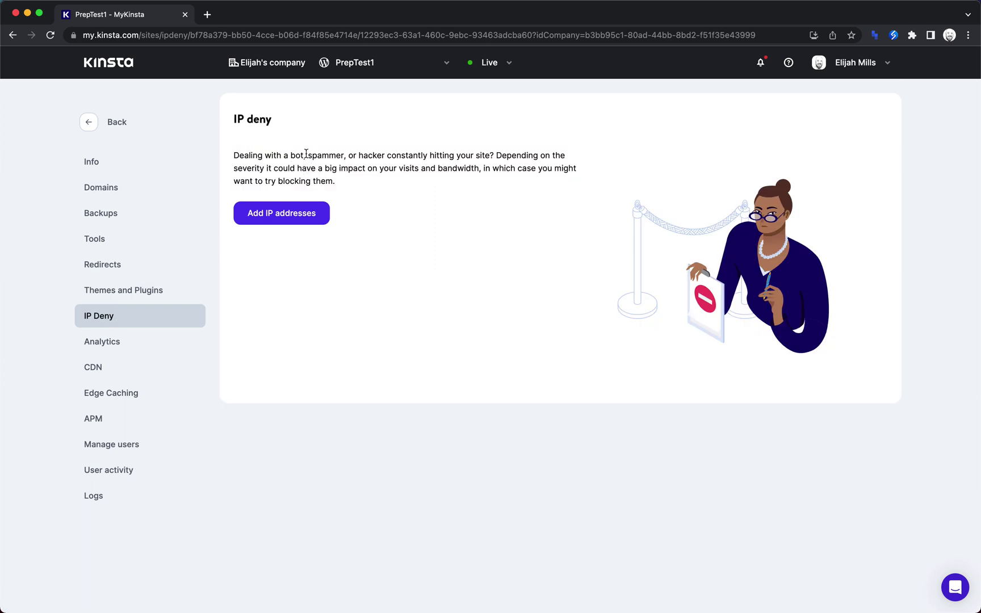
left_click_drag(306, 155, 382, 155)
Scroll through Analytics showing 0 visits and 0 B bandwidth in 24 hours.
left_click(99, 343)
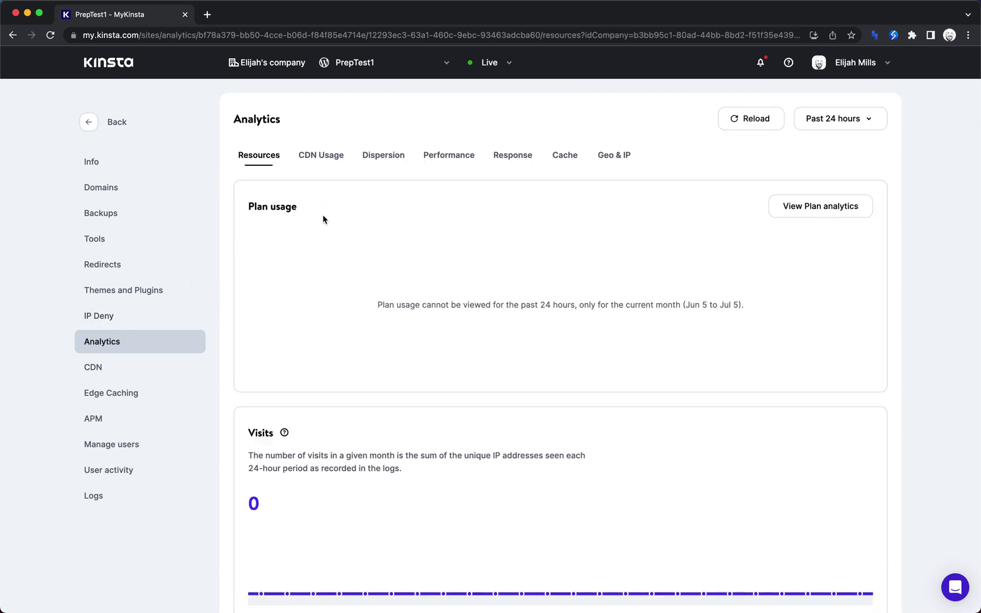
scroll(322, 214, "down", 5)
scroll(370, 318, "down", 14)
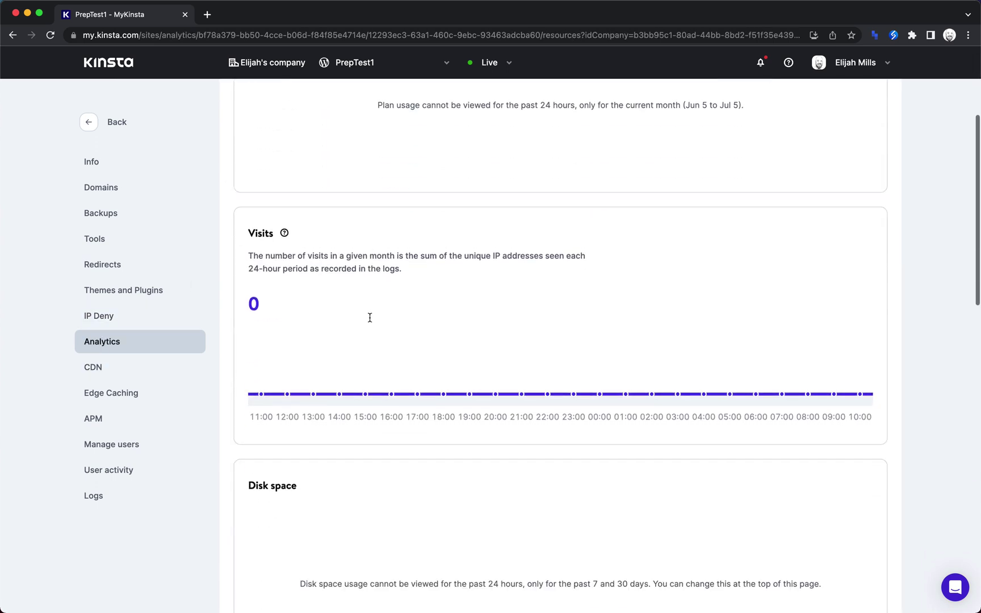
scroll(370, 318, "down", 5)
scroll(370, 320, "up", 15)
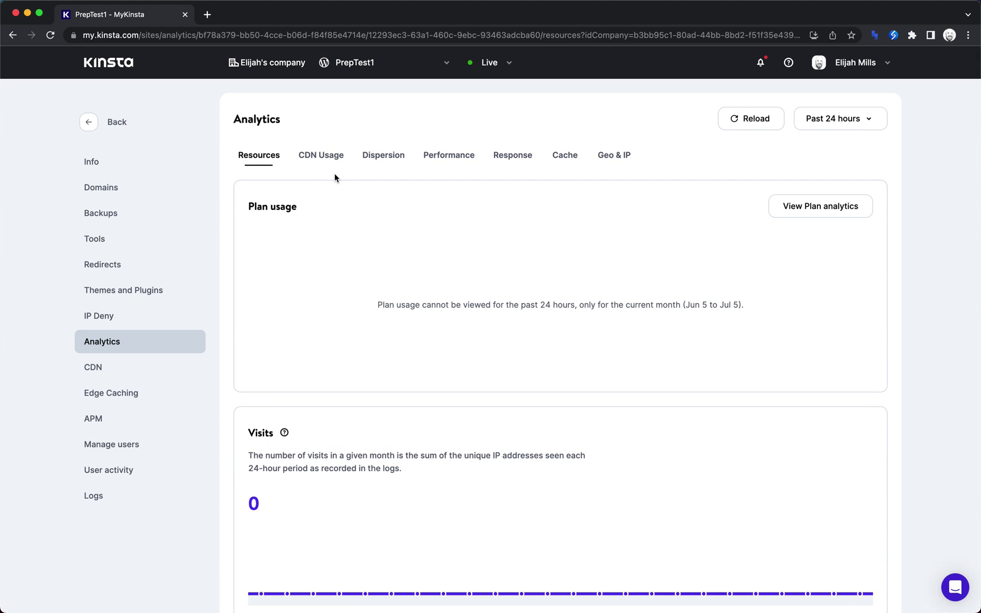
Review the CDN page, then read the Edge Caching help article and close it.
left_click(94, 367)
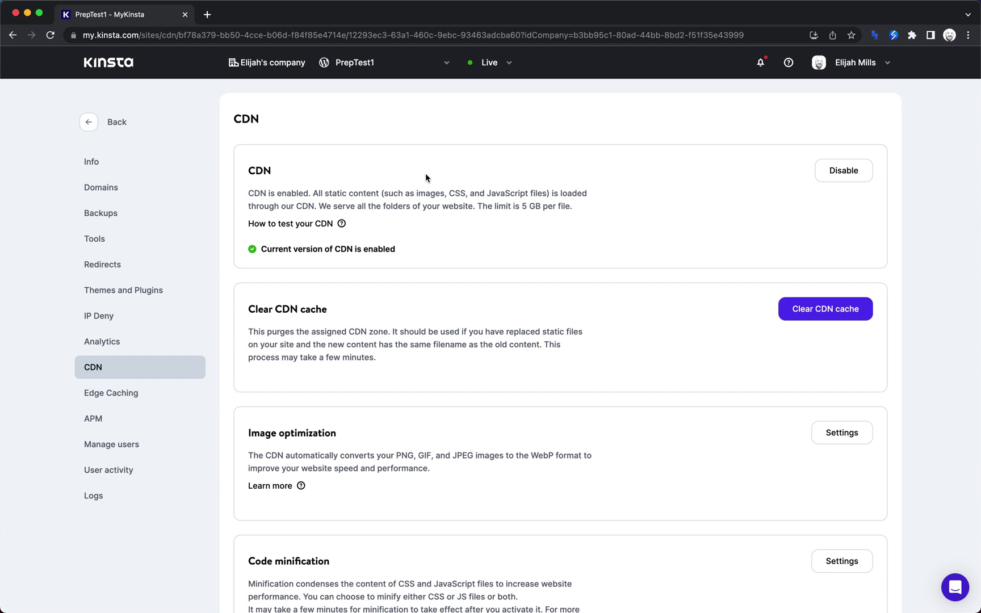
scroll(426, 175, "down", 5)
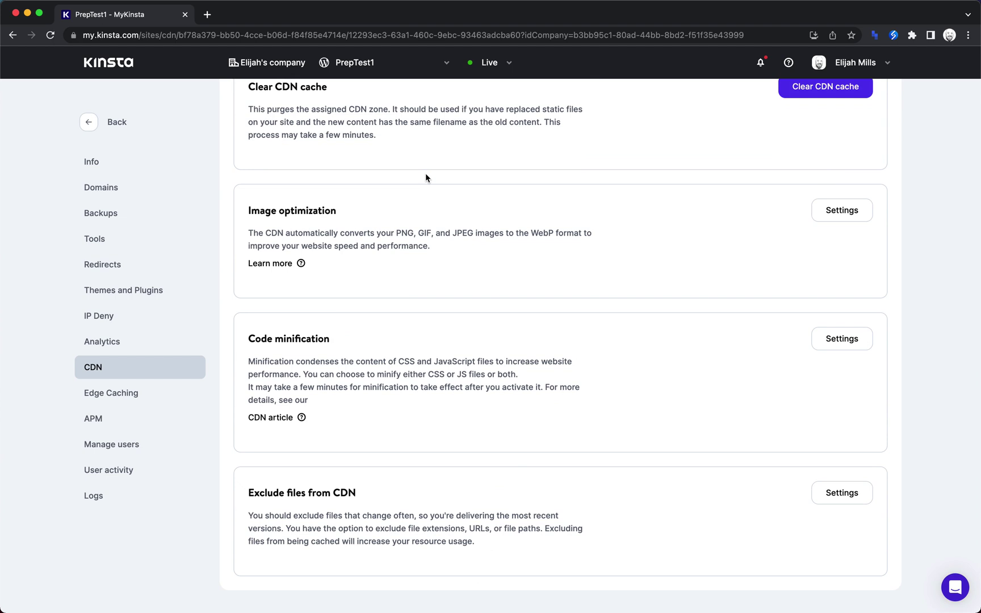
left_click(114, 399)
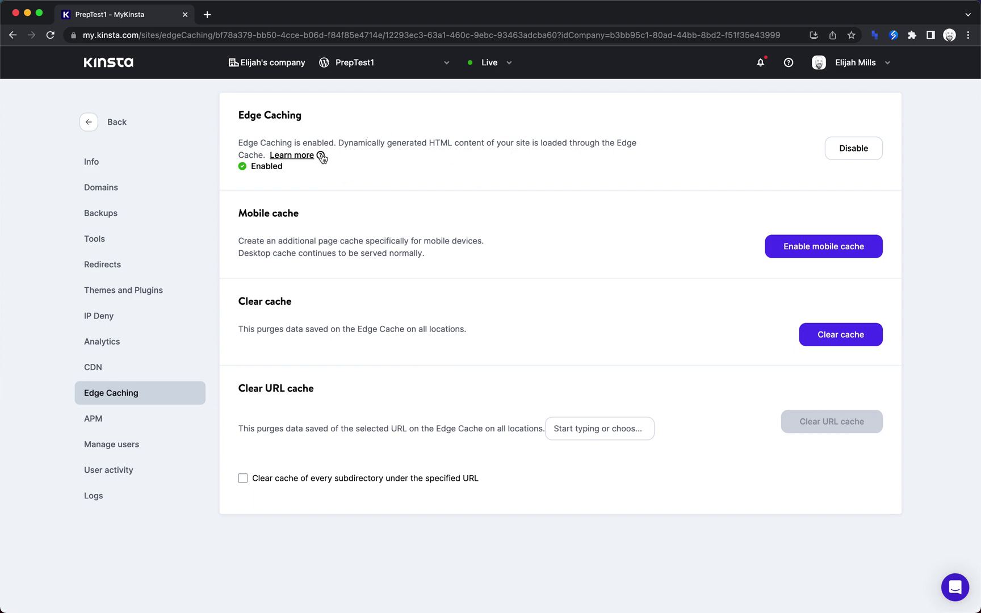
left_click(320, 155)
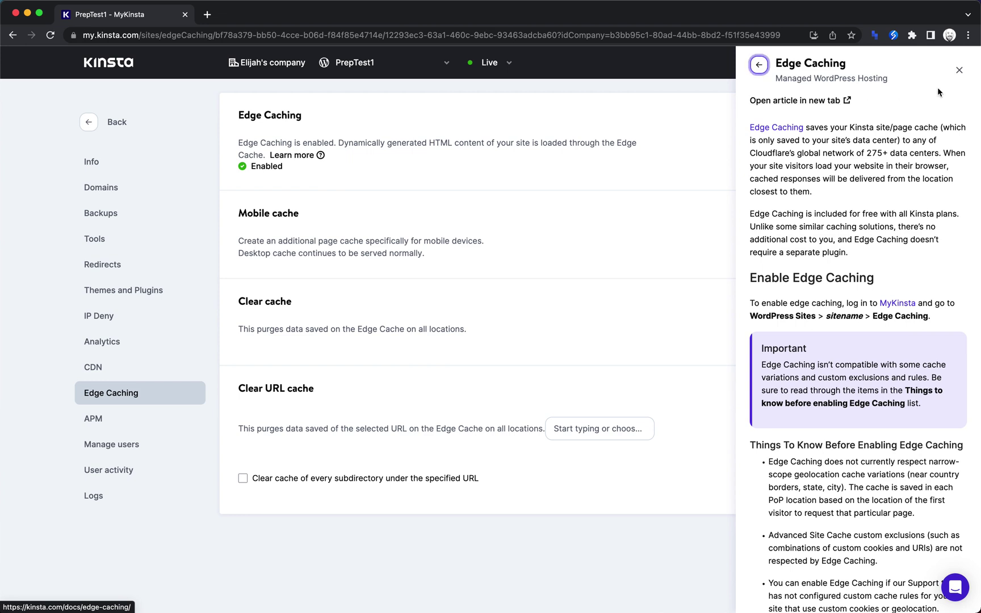
left_click(959, 70)
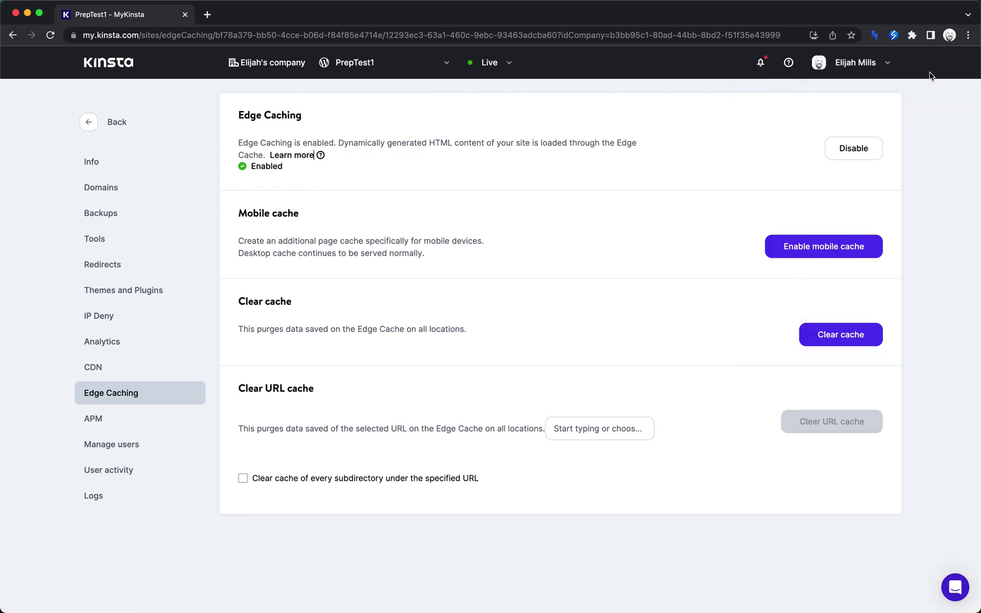
Read through the Edge Caching mobile cache description.
left_click(239, 241)
left_click_drag(401, 234, 489, 244)
left_click(506, 247)
left_click_drag(427, 254, 239, 243)
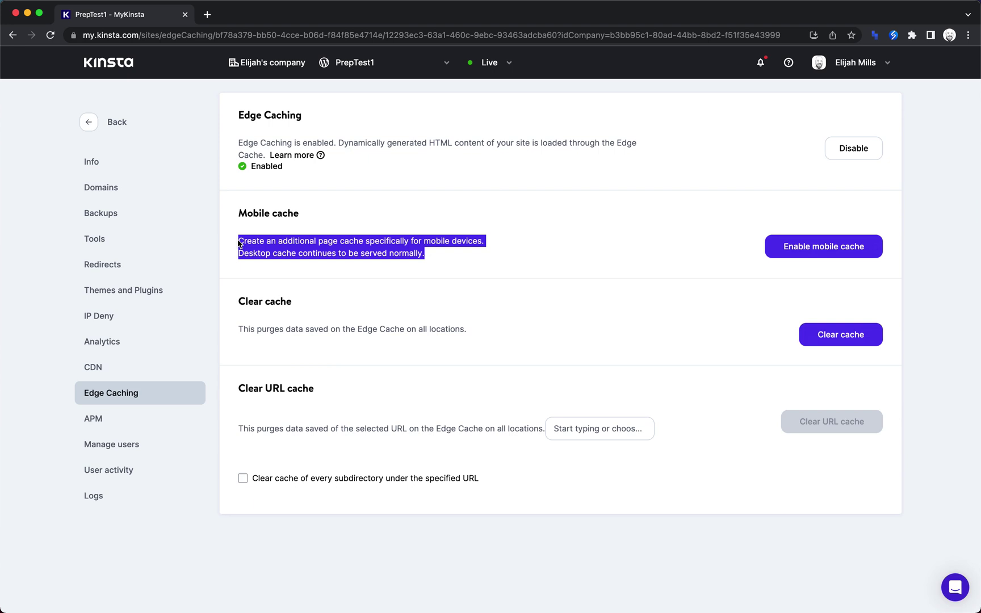
left_click(265, 243)
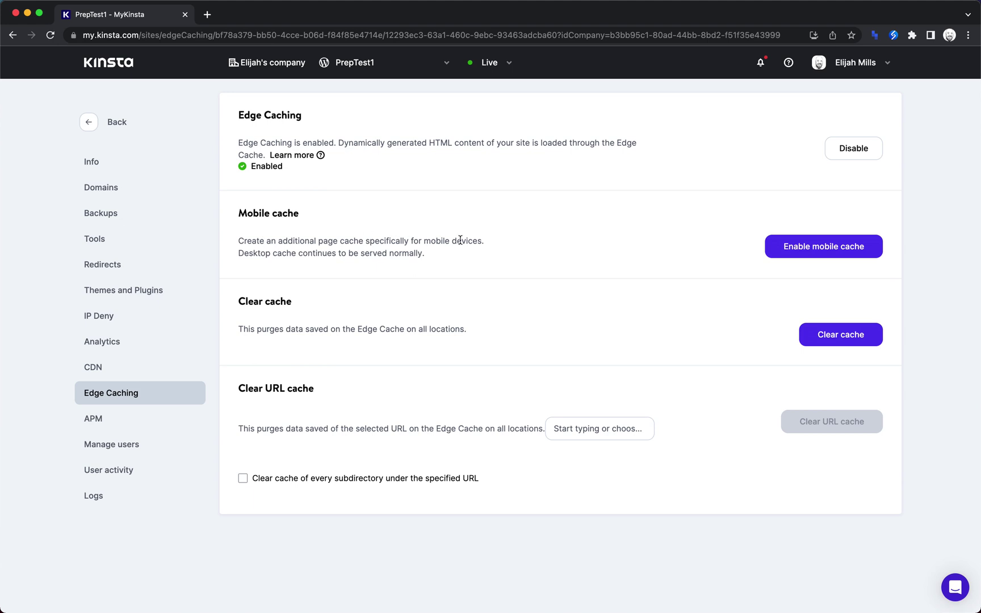
left_click_drag(484, 242, 215, 232)
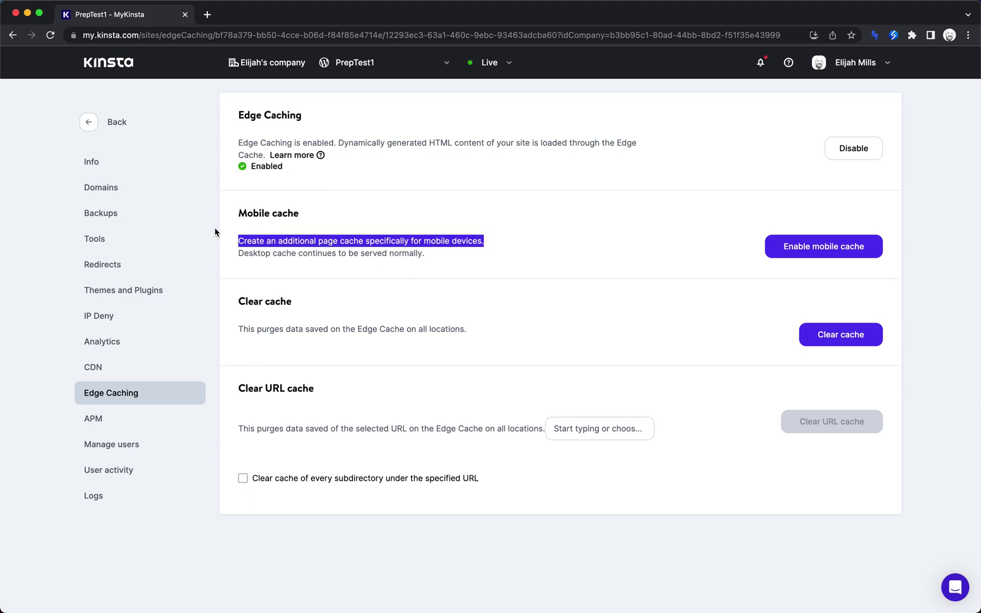
View PrepTest1's APM, User Management, User Activity and Site Information pages.
left_click(139, 432)
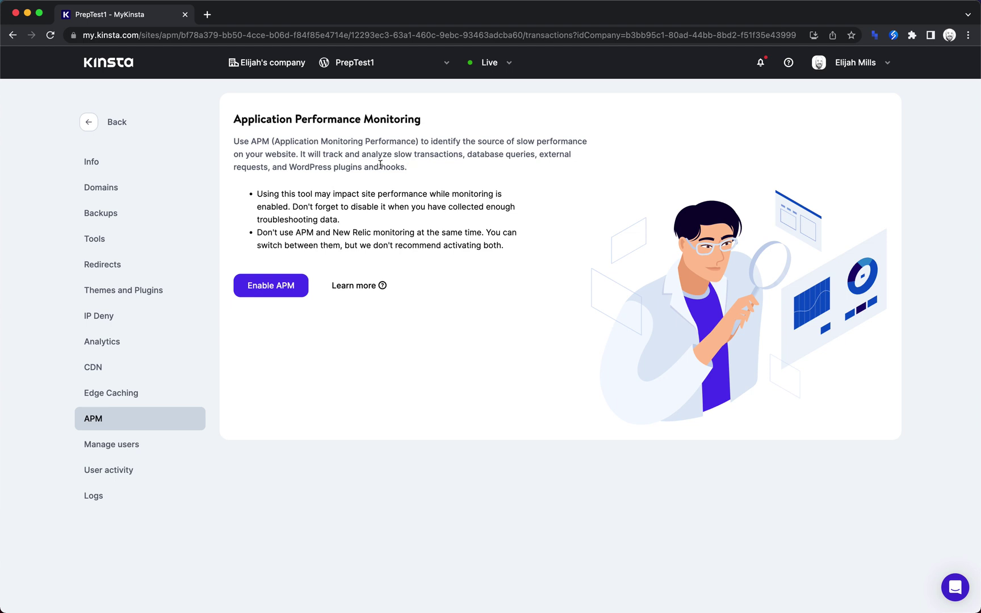
left_click(128, 438)
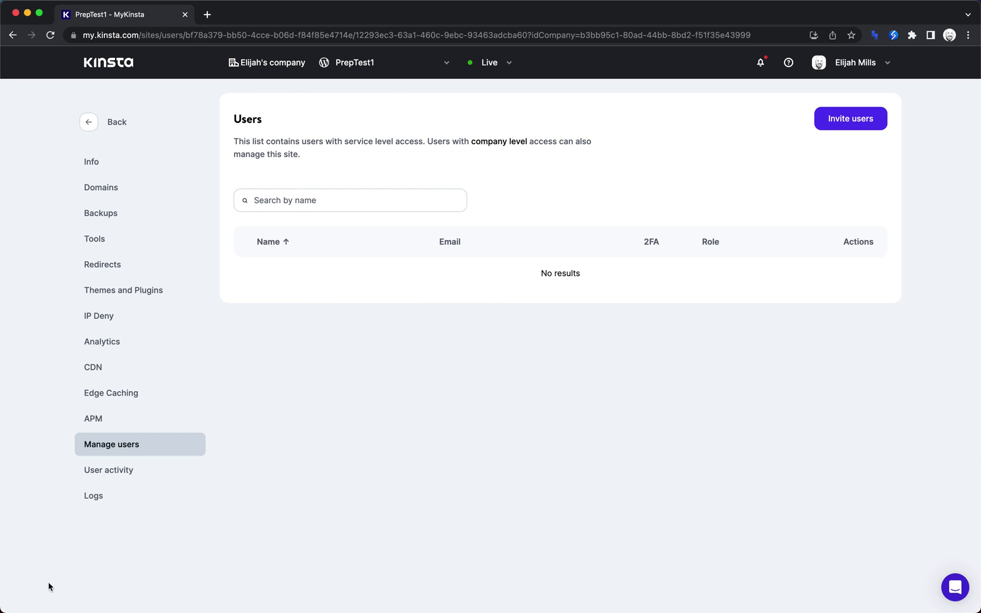
left_click(126, 471)
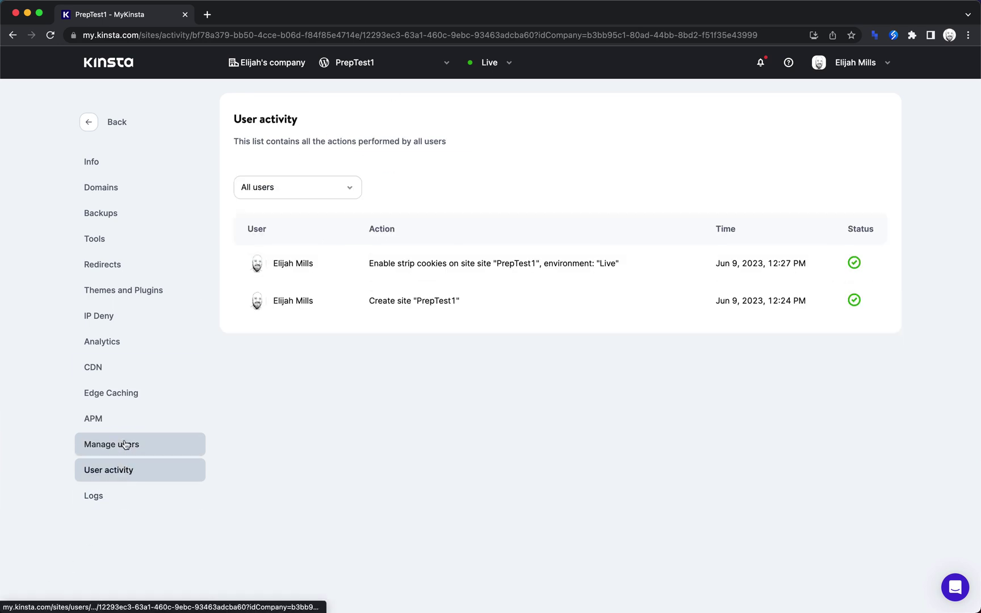
left_click(129, 167)
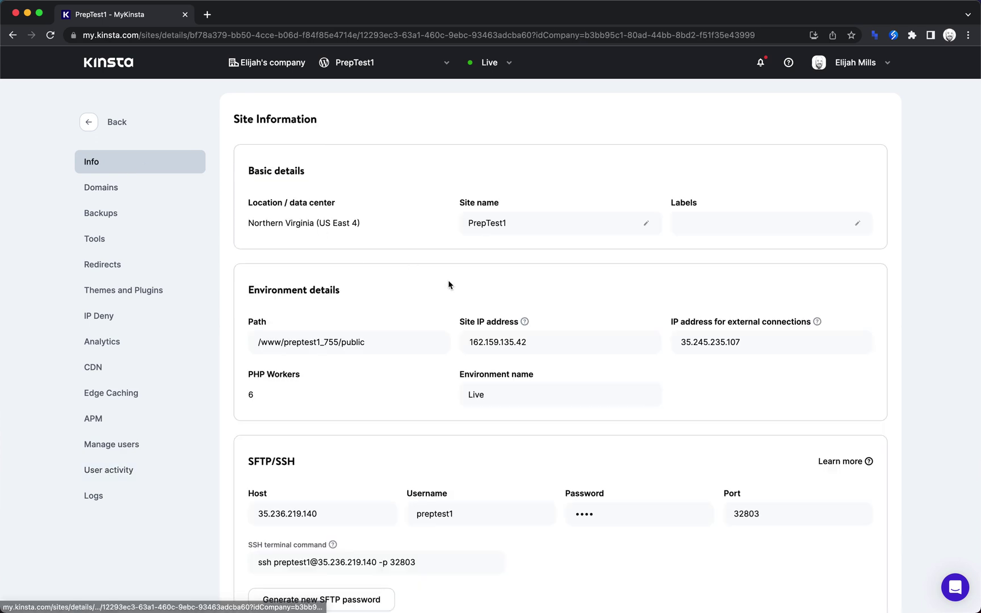
scroll(448, 280, "down", 9)
Return to WordPress Sites and open the Kinsta test 1 site details.
left_click(91, 122)
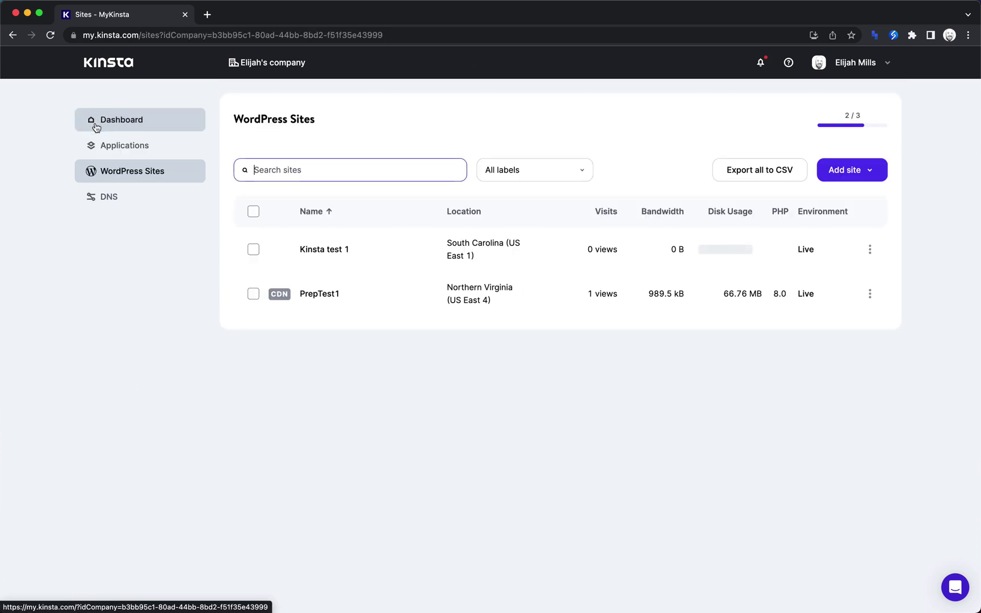
left_click(252, 295)
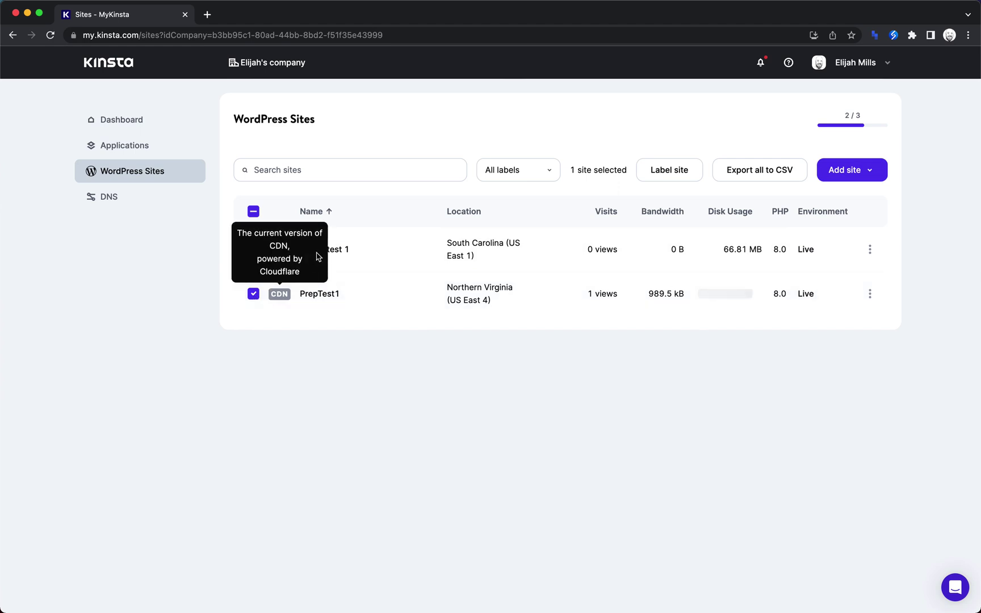
left_click(342, 251)
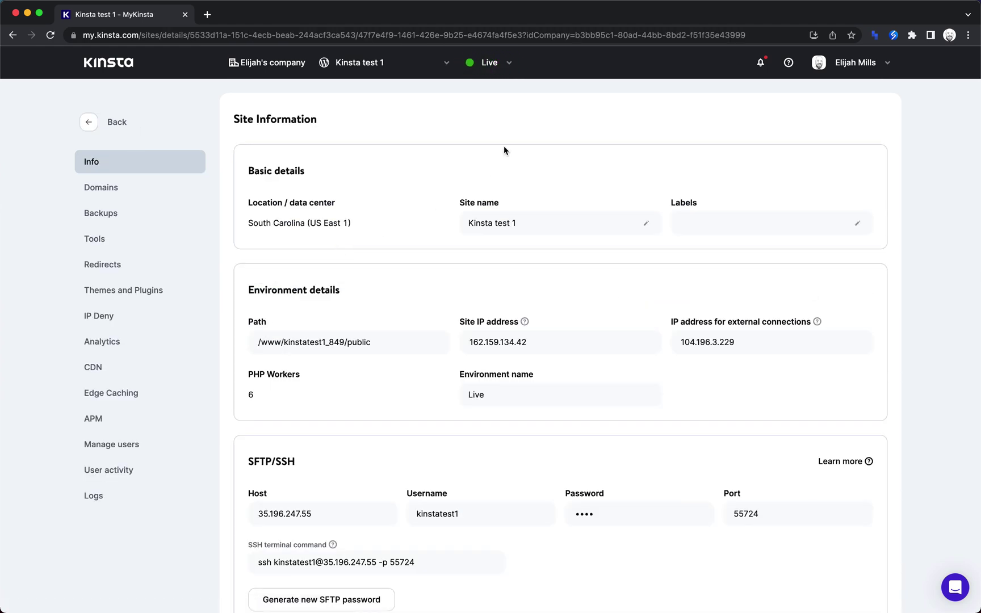
Create a free standard environment named 'Staging', cloned from the existing Live environment.
left_click(510, 68)
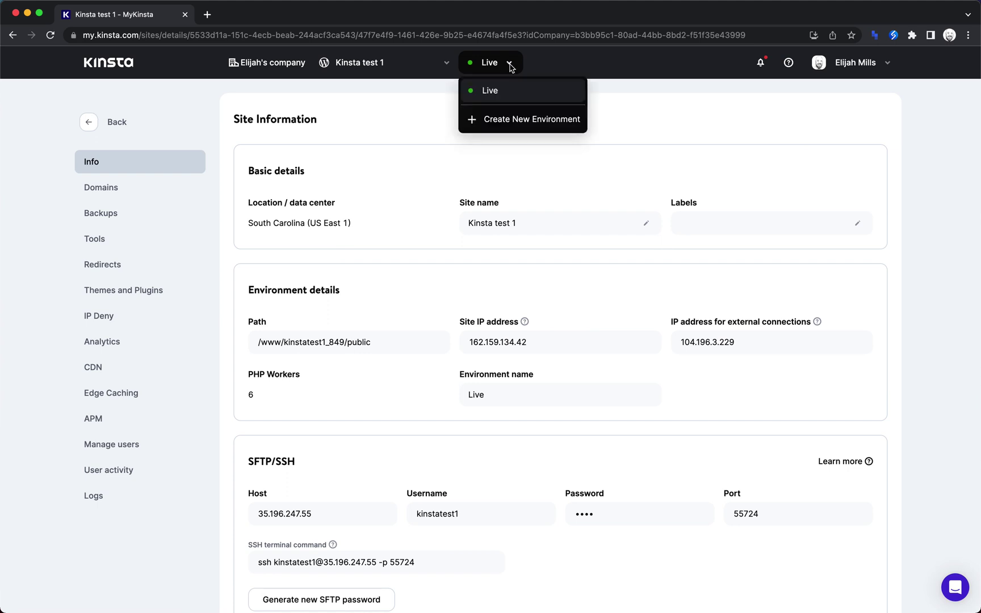
left_click(513, 121)
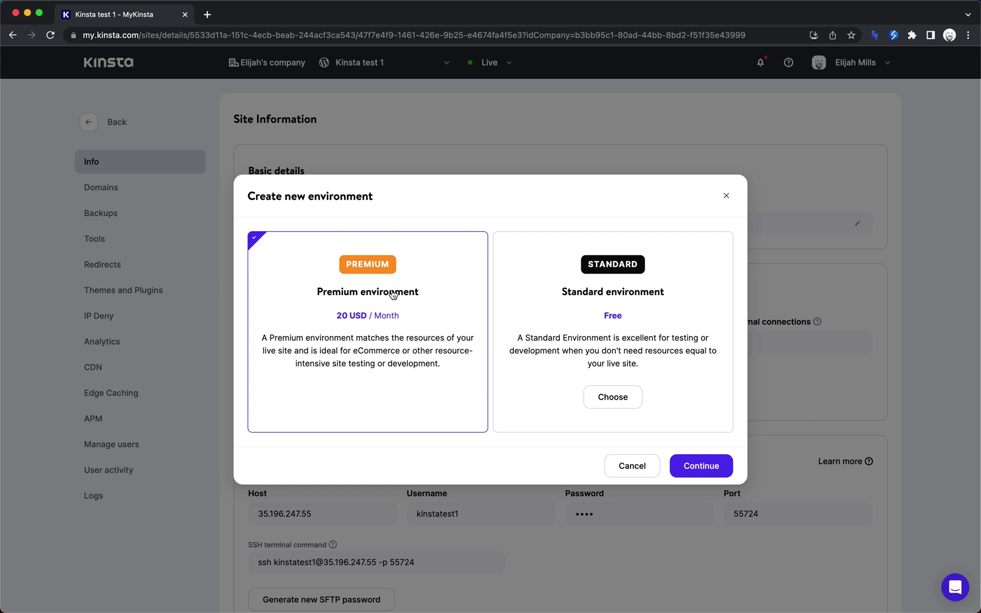
left_click(591, 340)
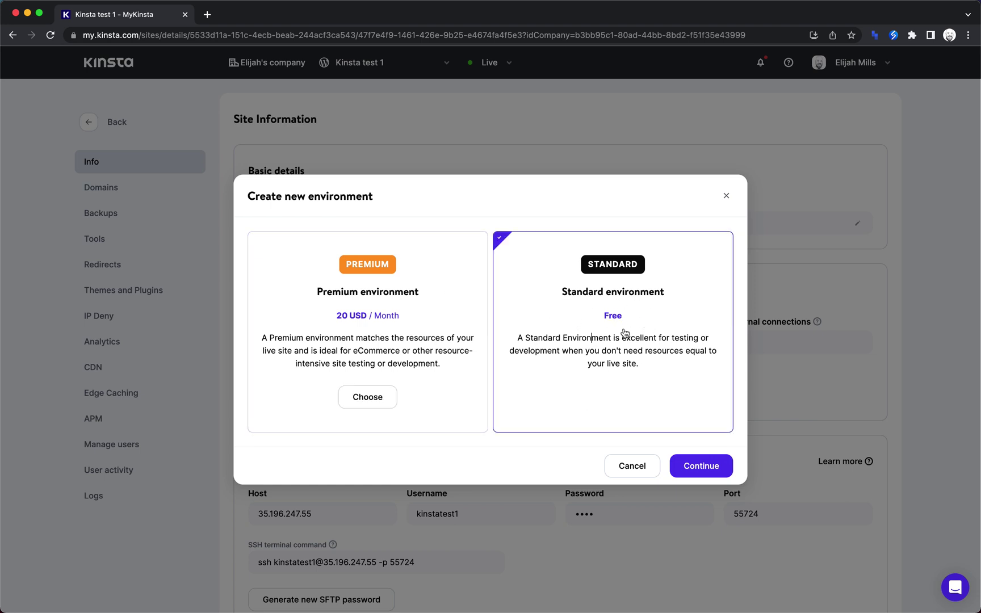
left_click(717, 467)
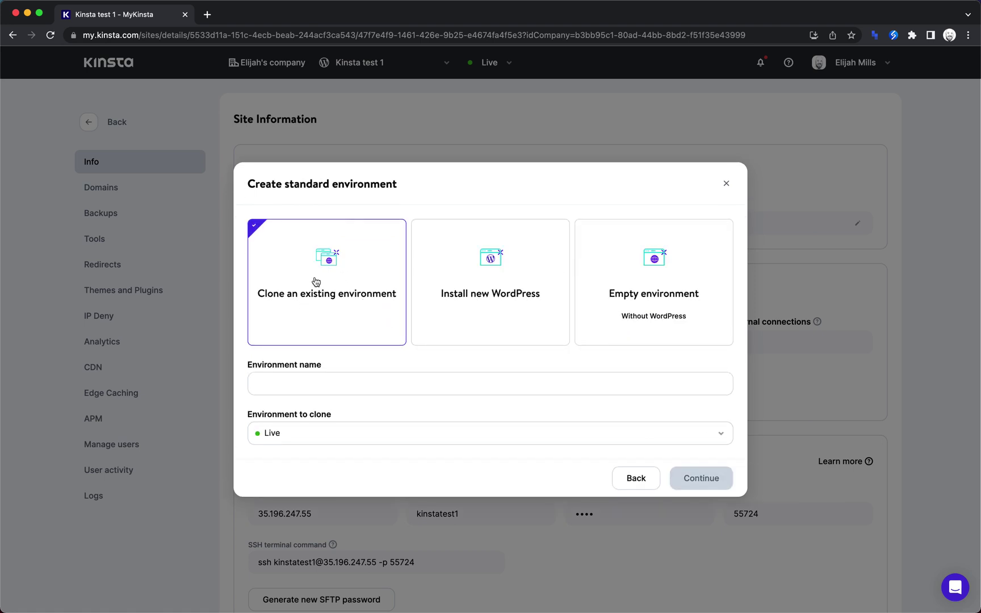
left_click(303, 381)
type("Staging")
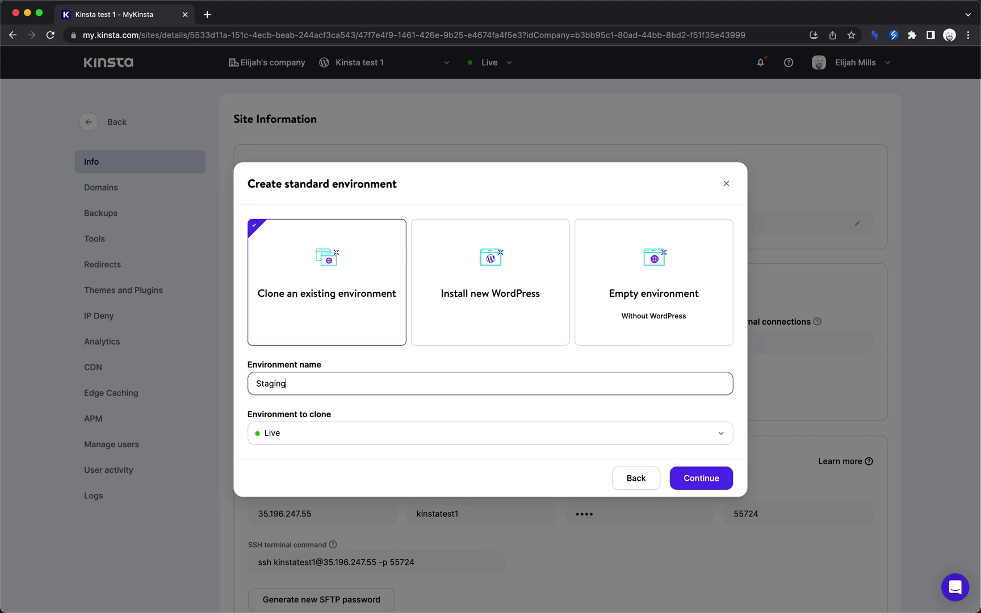
left_click(710, 480)
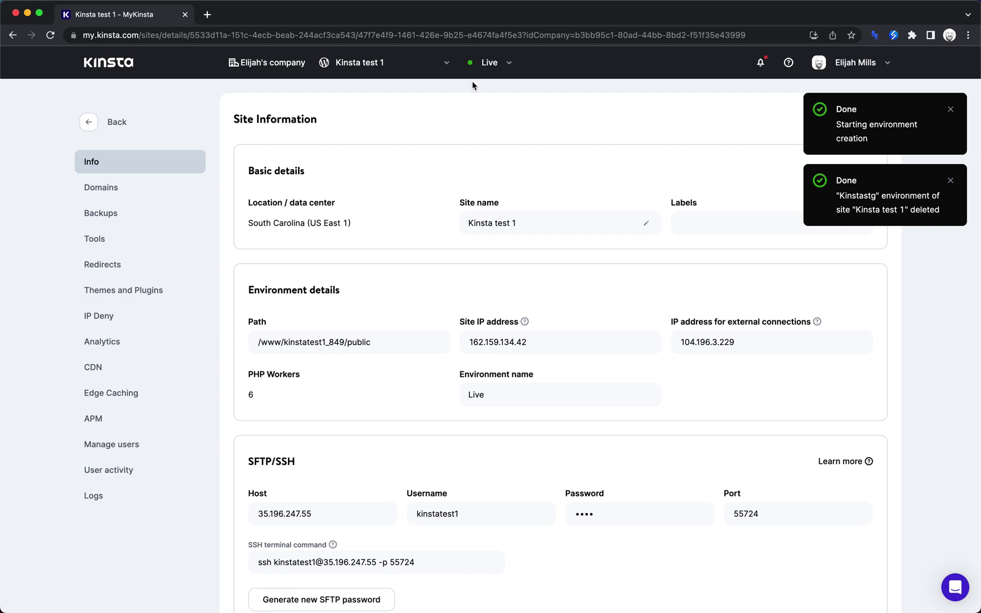
Confirm Staging appears in the environments list and switch the dashboard to it.
left_click(509, 63)
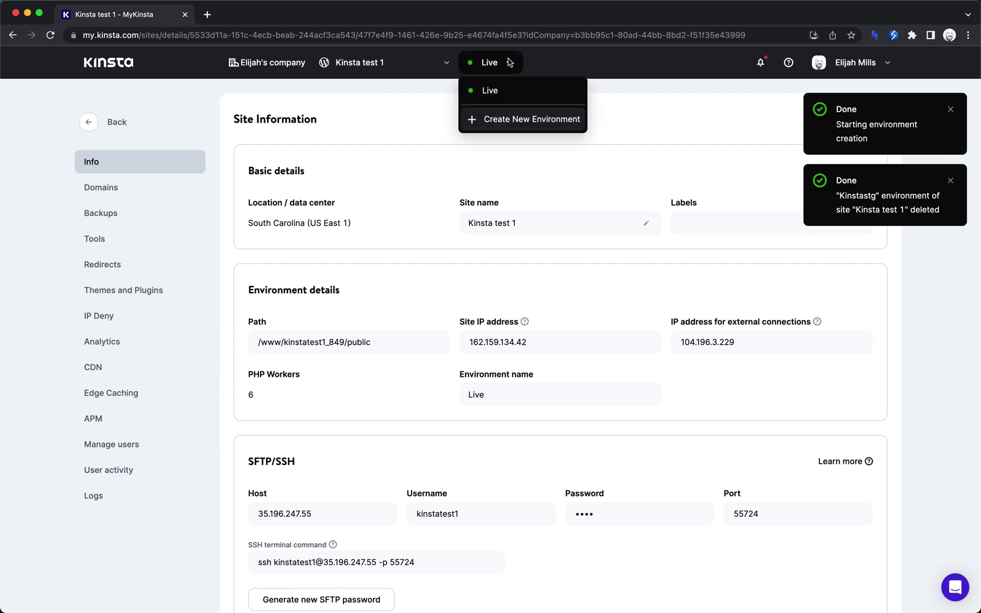
left_click(692, 141)
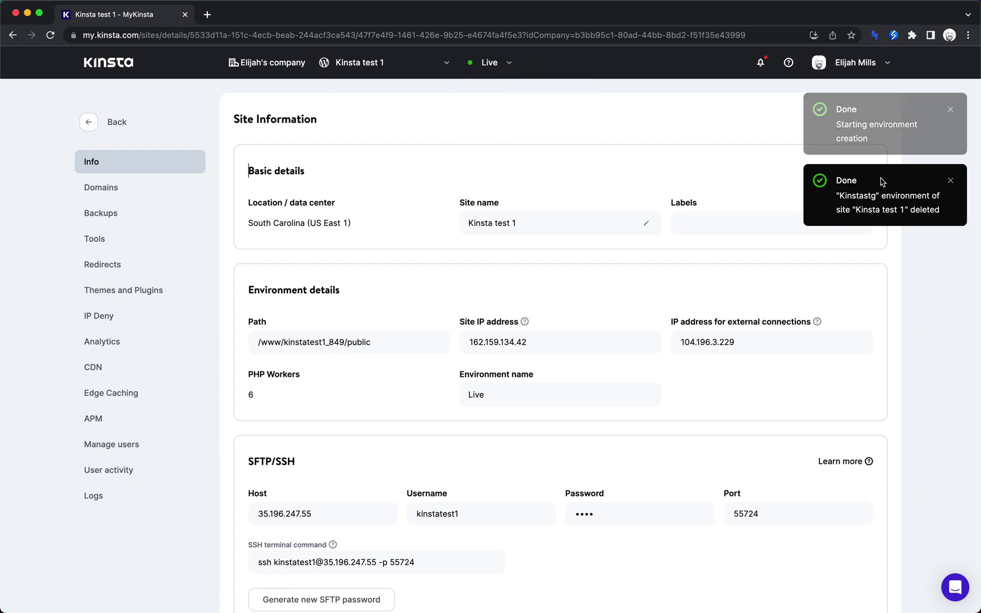
left_click(954, 111)
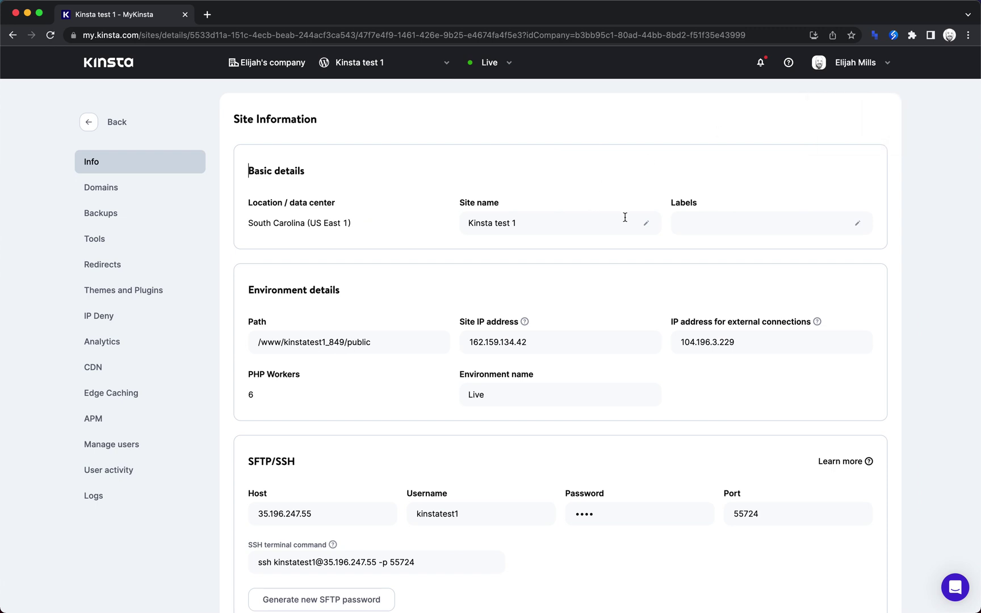
left_click(507, 64)
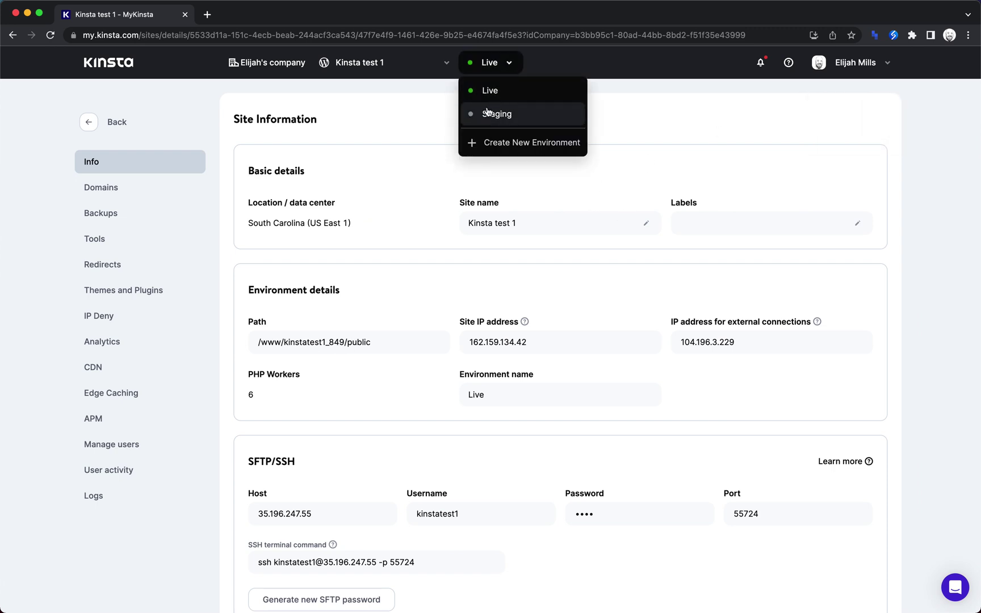
left_click(493, 114)
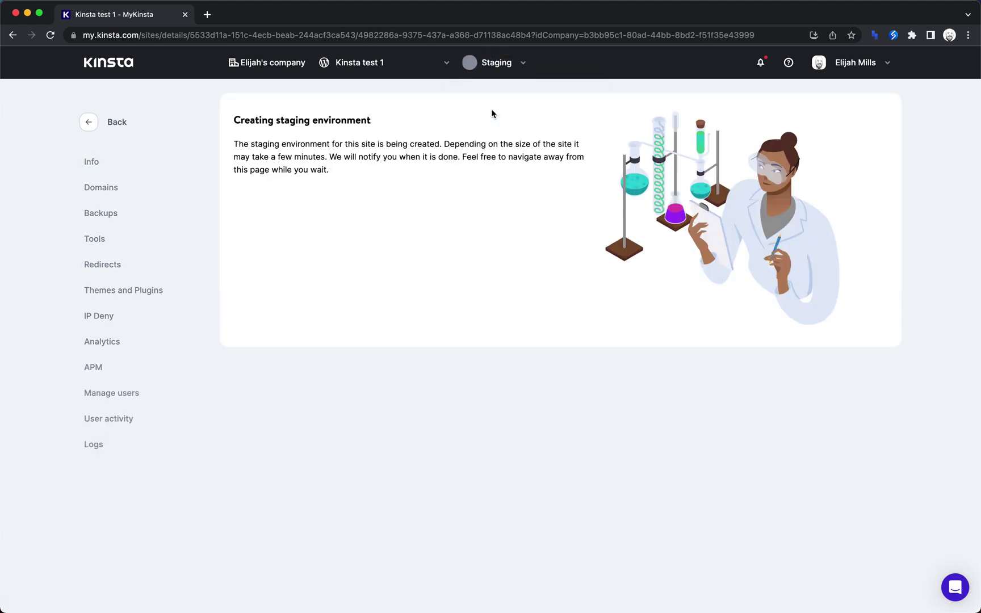
Review the Staging site information, its domains, and the push to live option.
left_click_drag(341, 179, 215, 145)
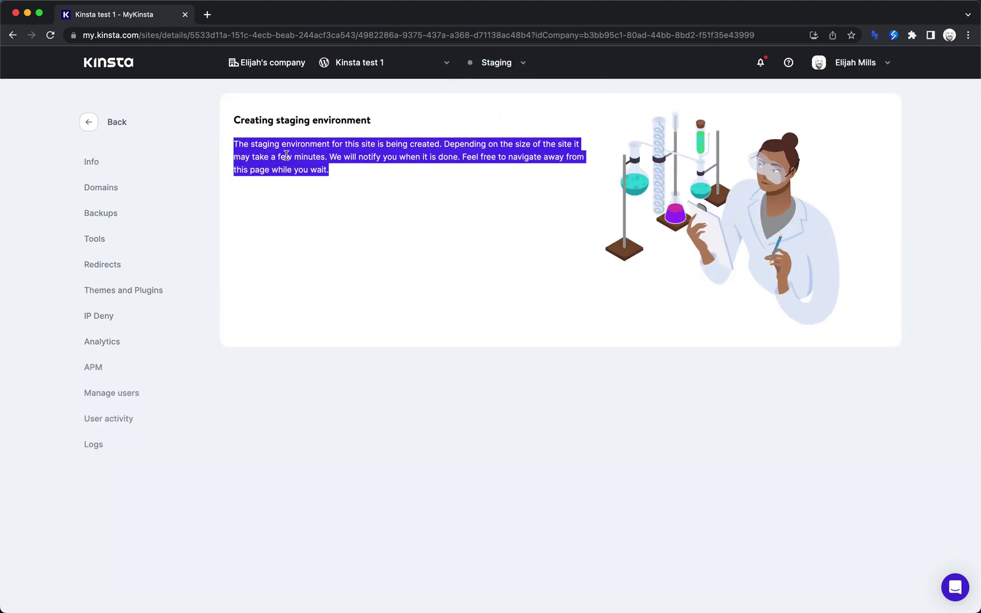
left_click(330, 166)
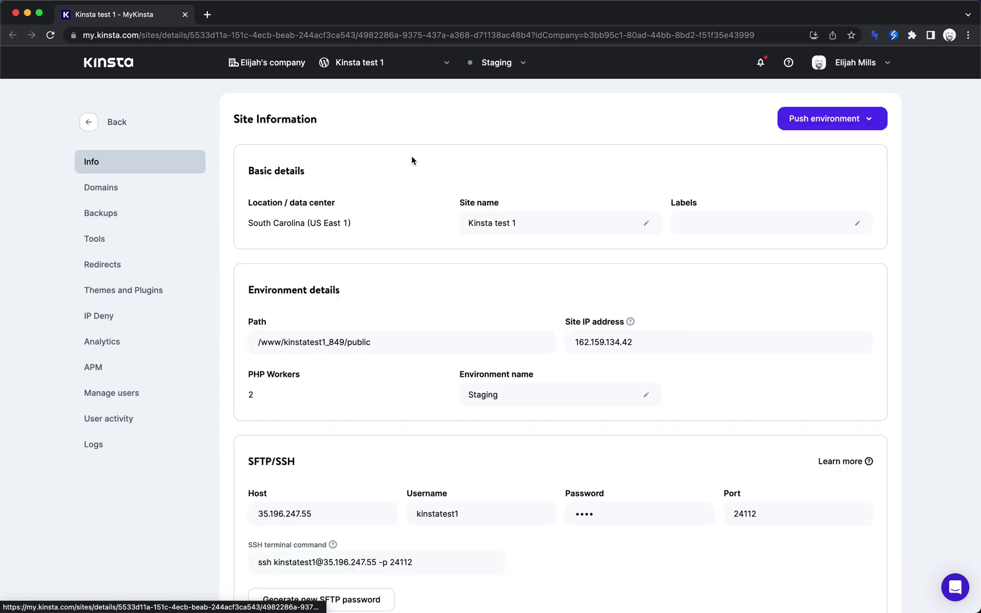
left_click(501, 64)
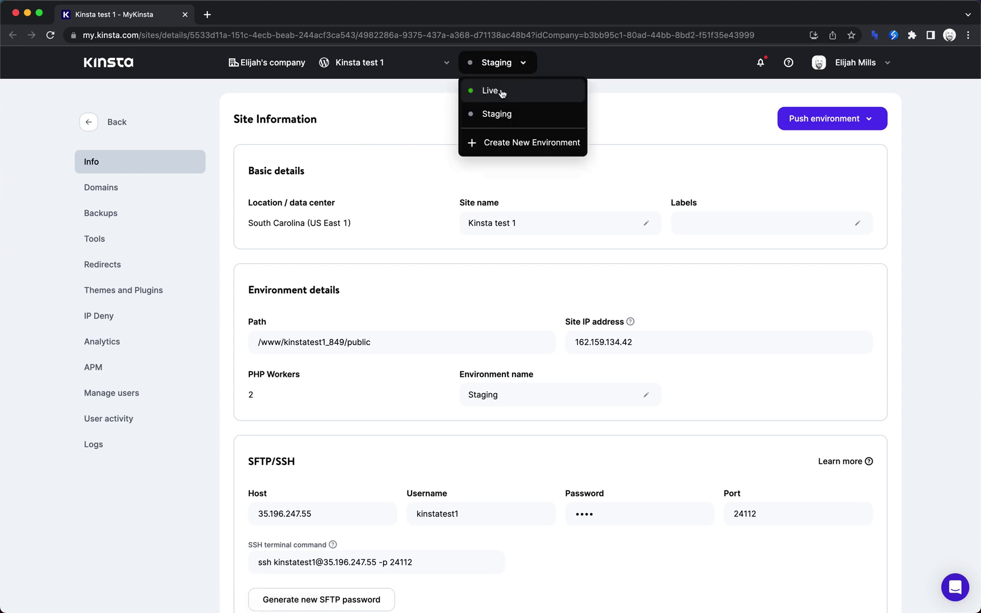
left_click(502, 92)
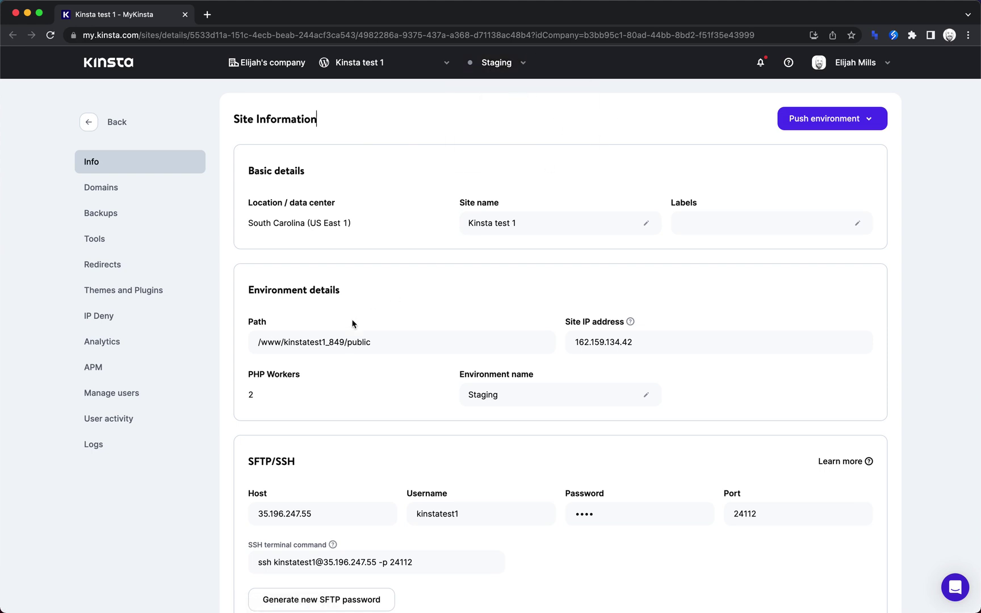
left_click(98, 188)
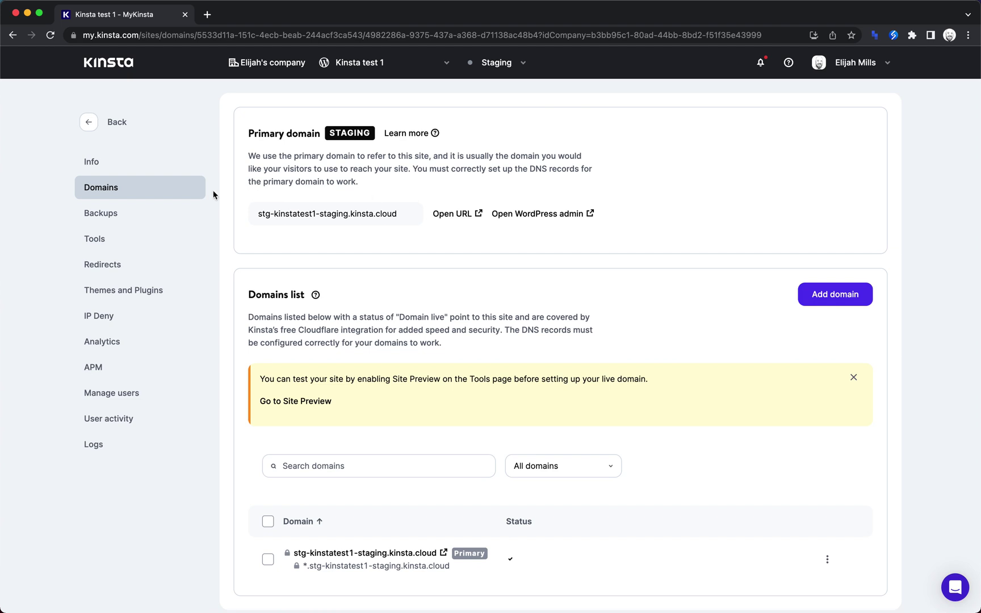
left_click(153, 167)
left_click(863, 119)
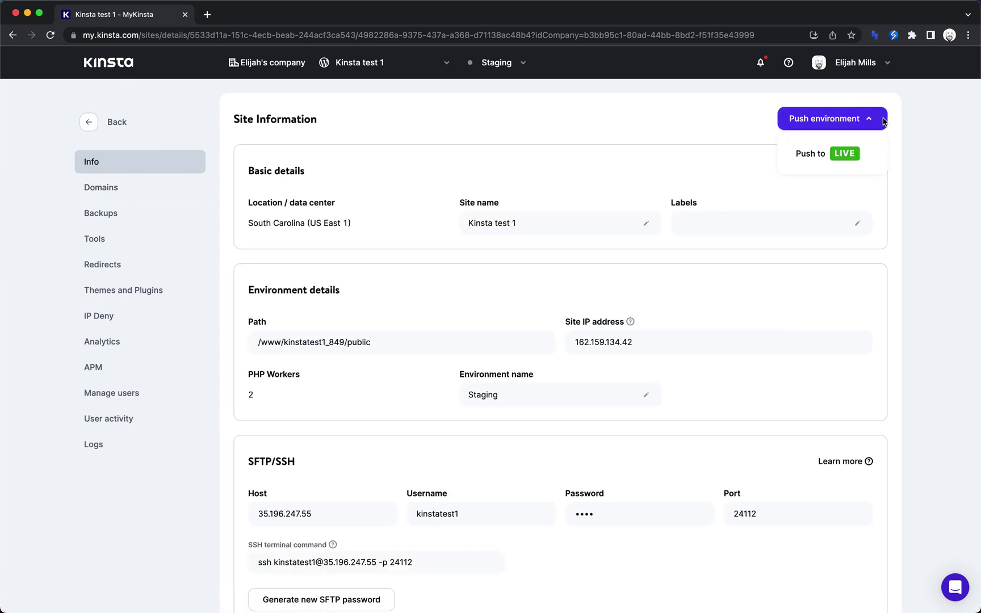
Switch back to Live, preview the site from Domains, then open its WordPress admin login.
left_click(493, 62)
left_click(494, 89)
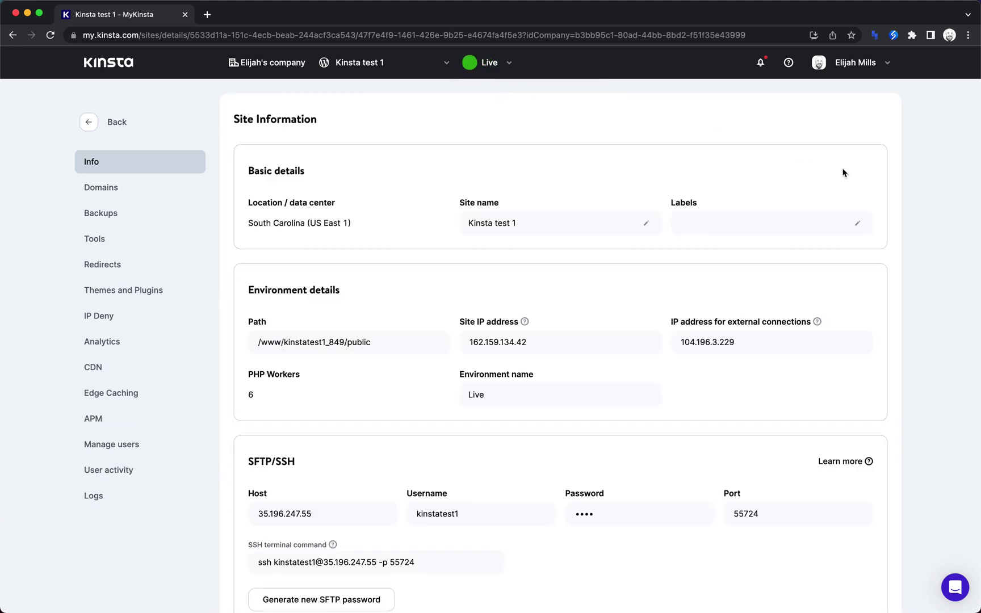
left_click(142, 199)
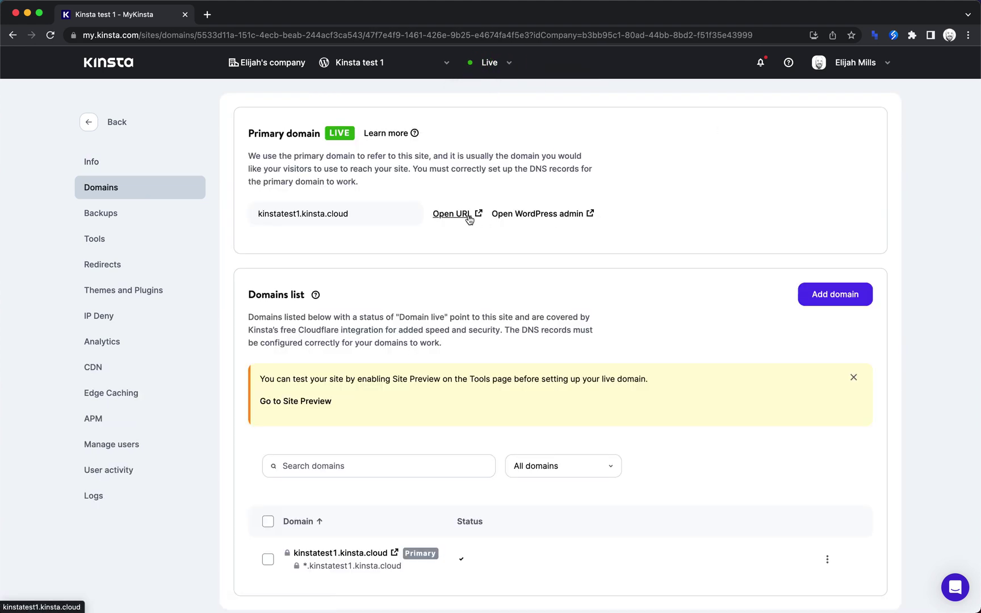
left_click(467, 218)
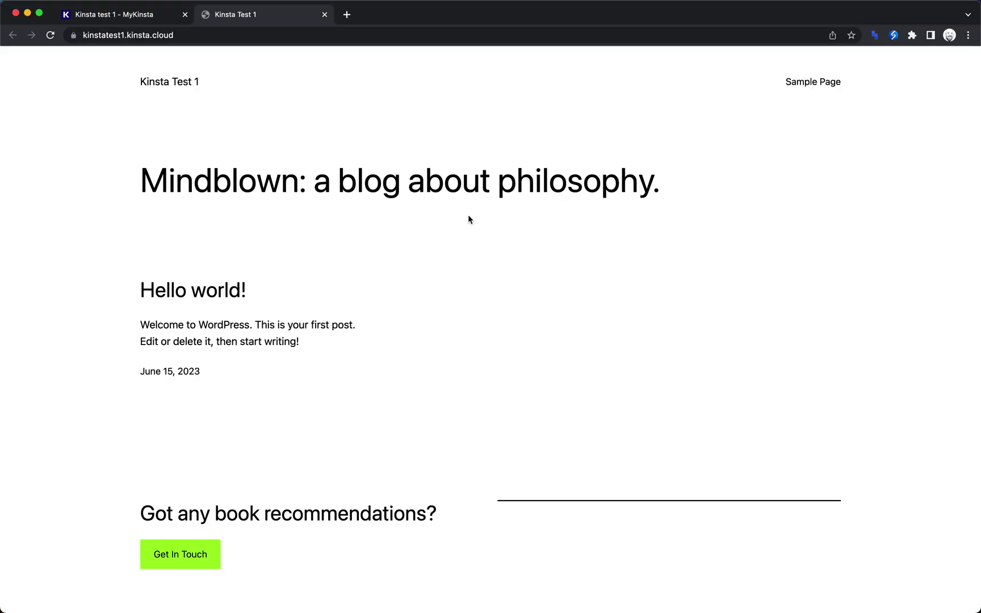
left_click(325, 17)
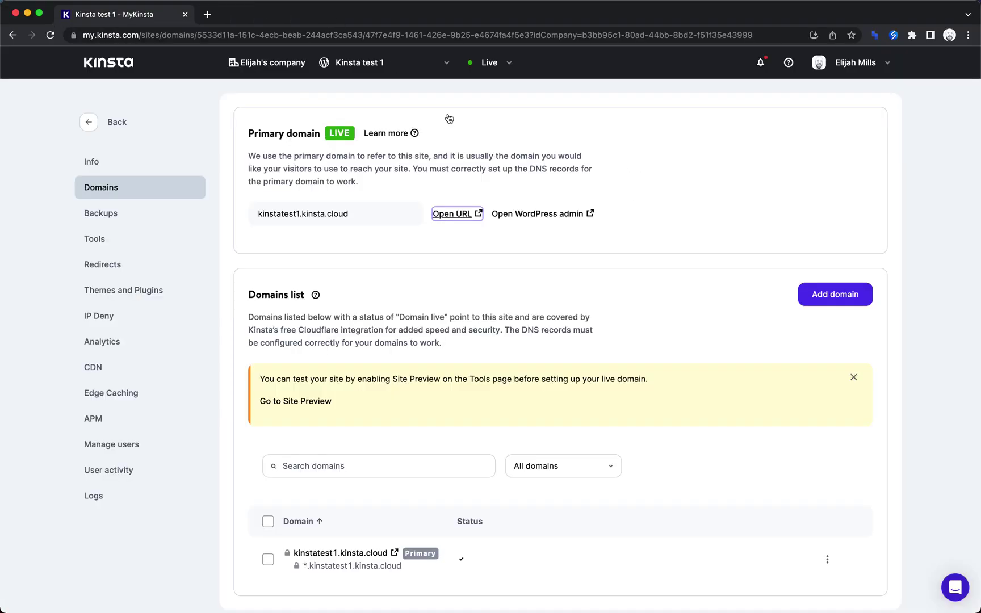
left_click(531, 215)
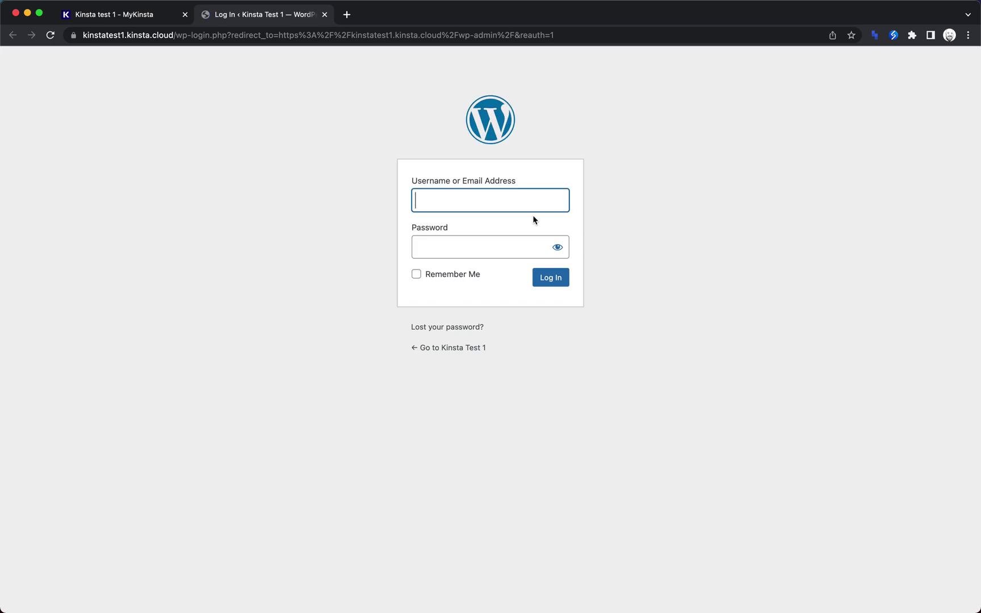
Log in to the WordPress admin with the account username and saved password.
key("Tab")
key("super+v")
left_click(560, 279)
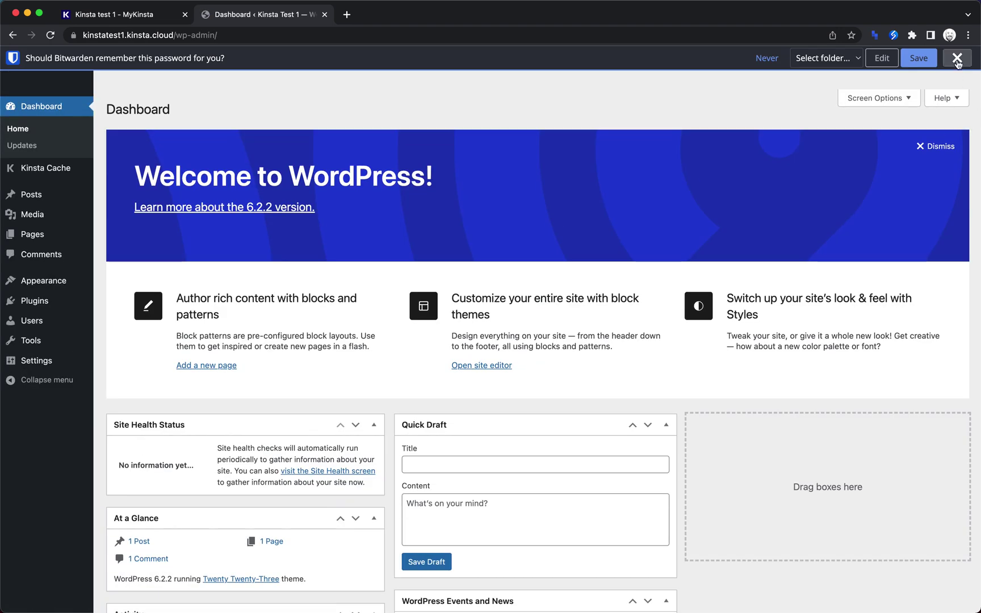
left_click(957, 58)
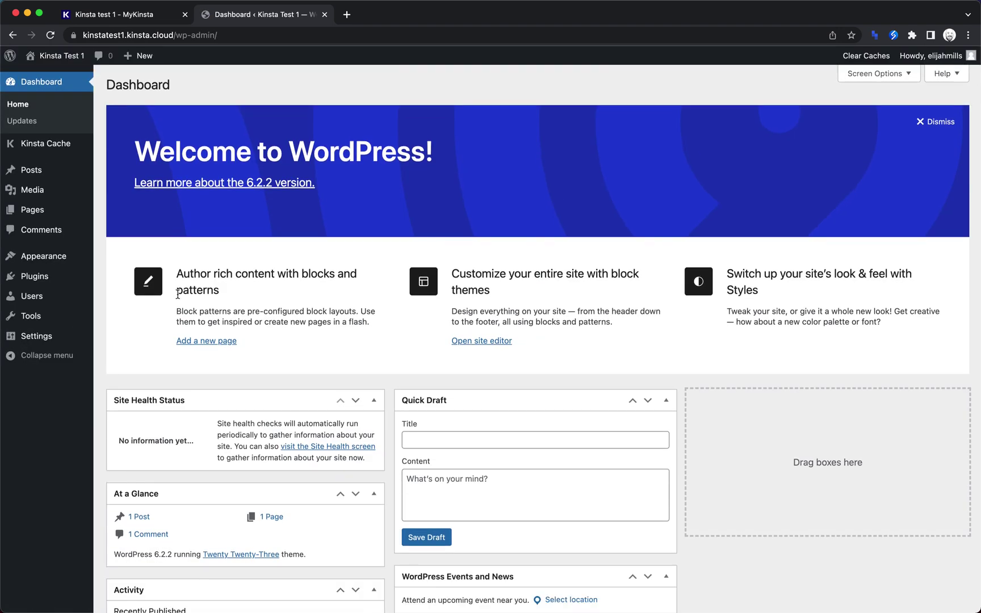
Upload oxygen.4.6.2.zip as a new plugin, install and activate it, choosing Blank Install.
left_click(34, 276)
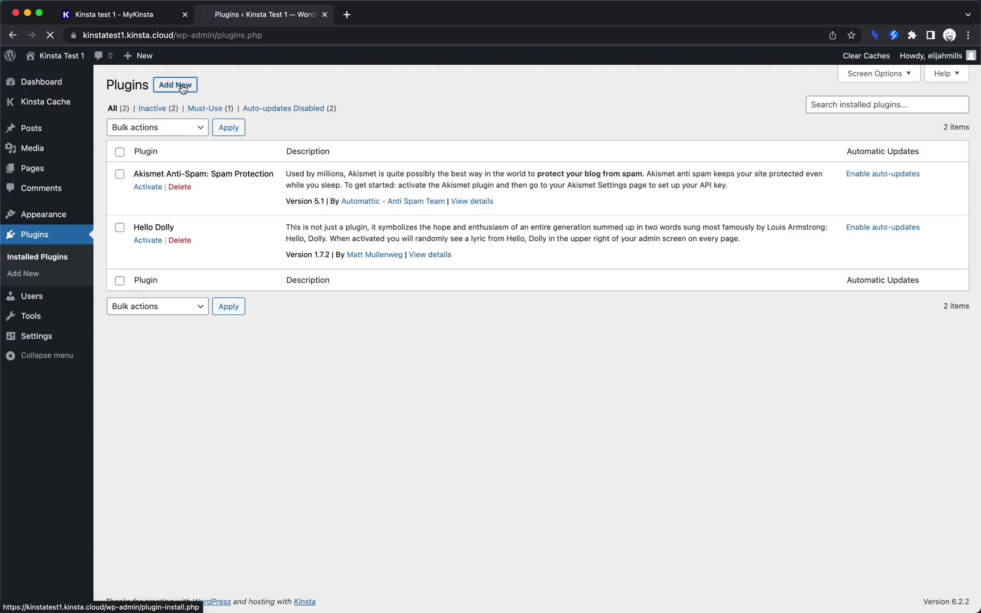
left_click(182, 86)
left_click(210, 84)
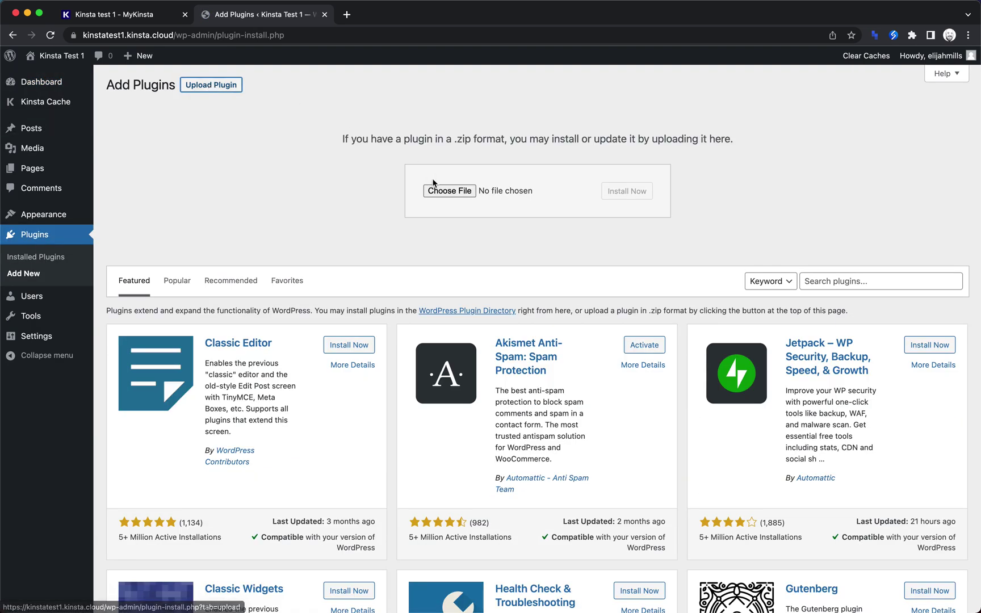
left_click(441, 193)
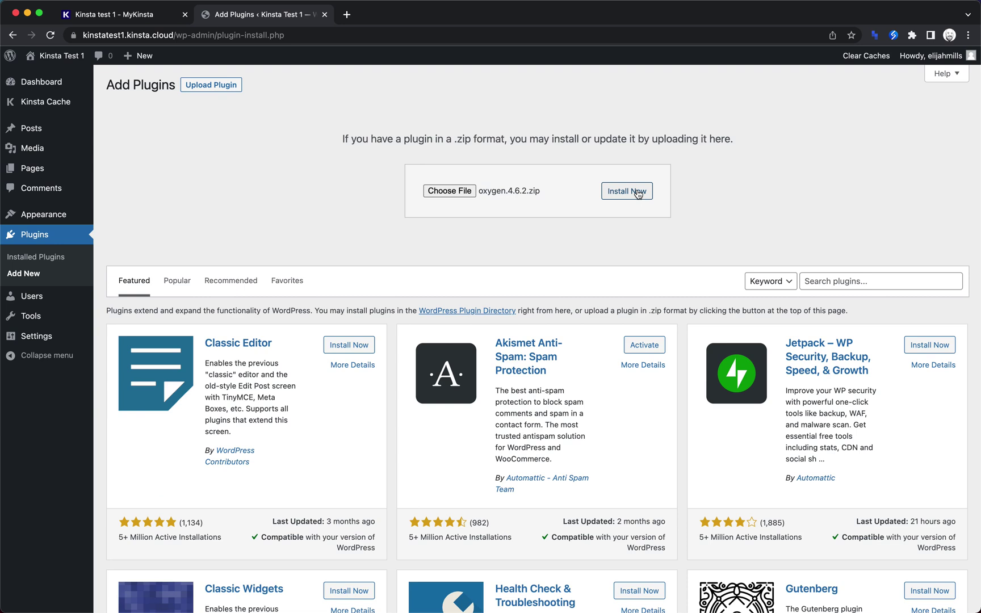
left_click(638, 194)
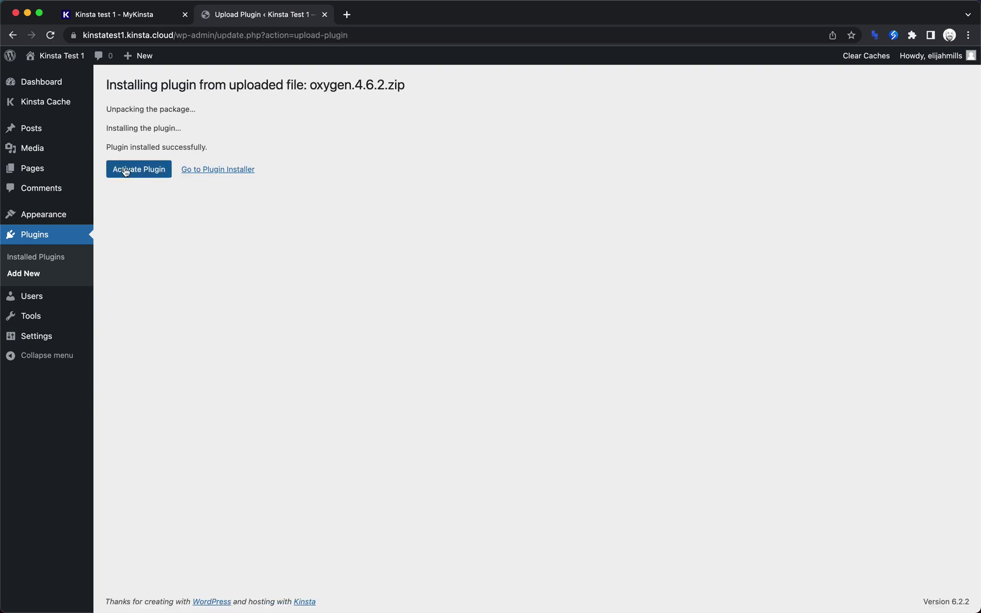
left_click(128, 170)
left_click(391, 329)
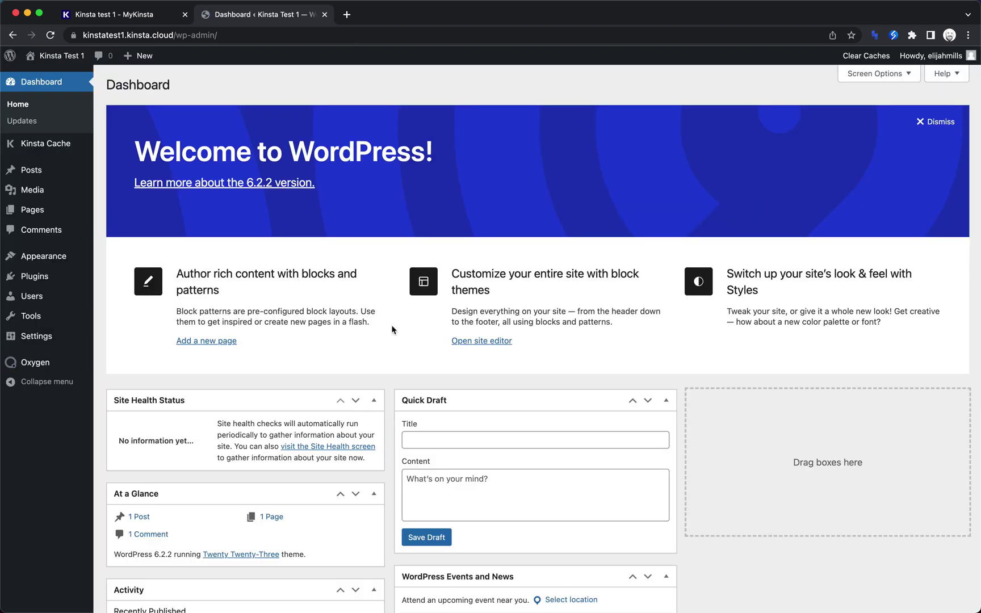
Edit the Sample Page with Oxygen, add the Hyperion design set's landing page, and save.
left_click(42, 214)
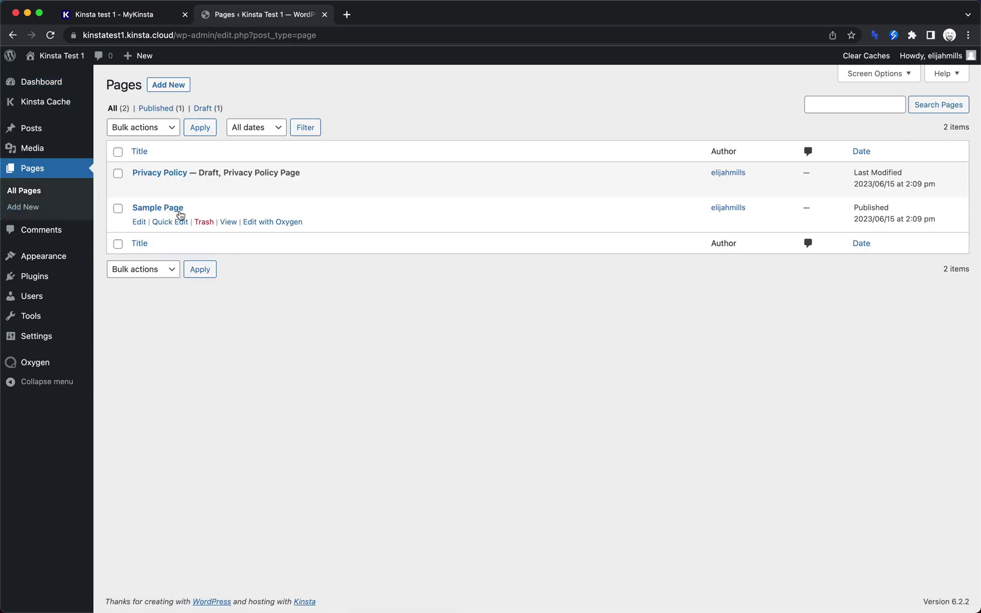
left_click(284, 225)
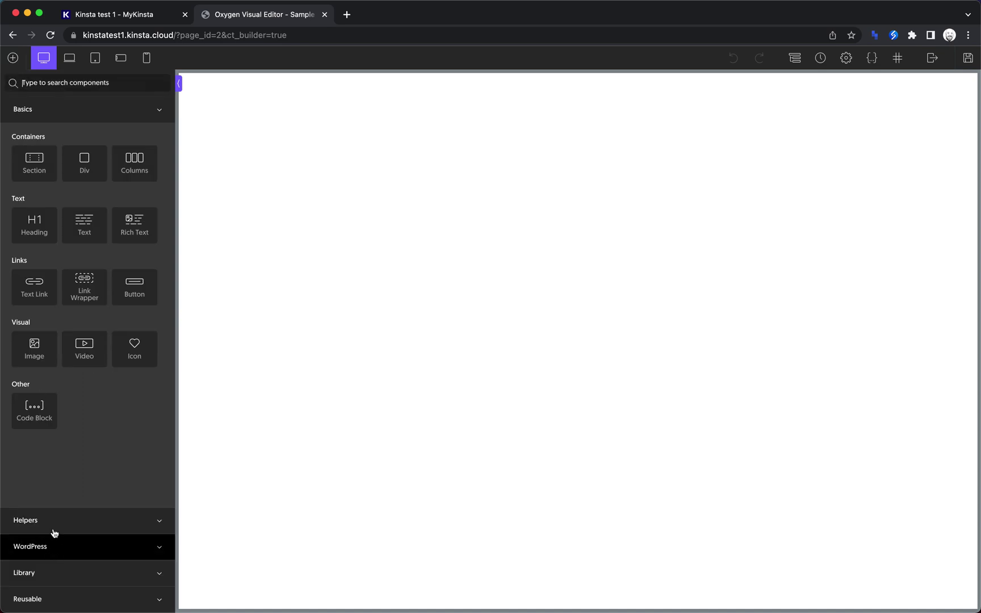
left_click(70, 570)
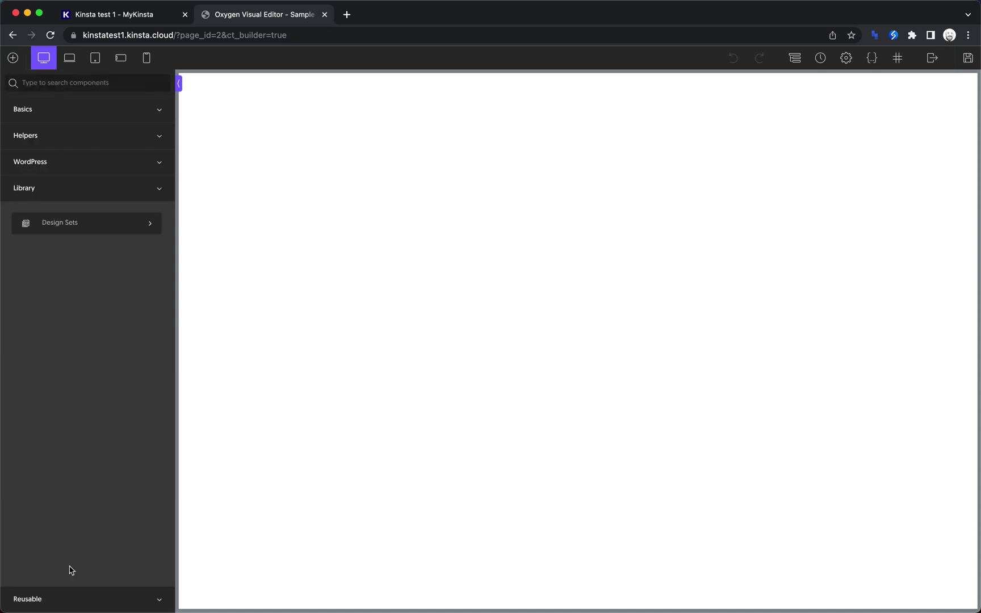
left_click(104, 223)
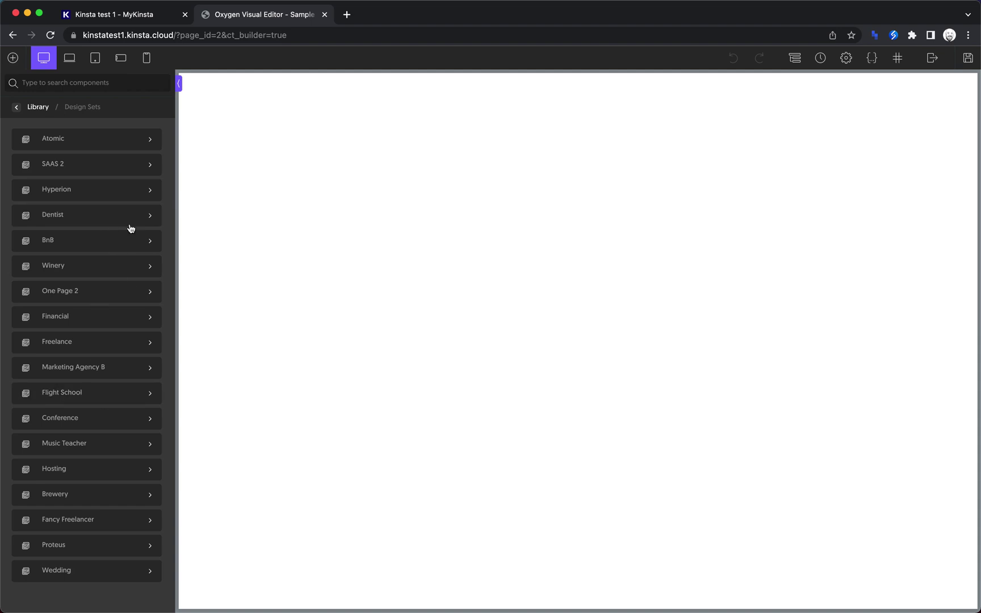
left_click(107, 195)
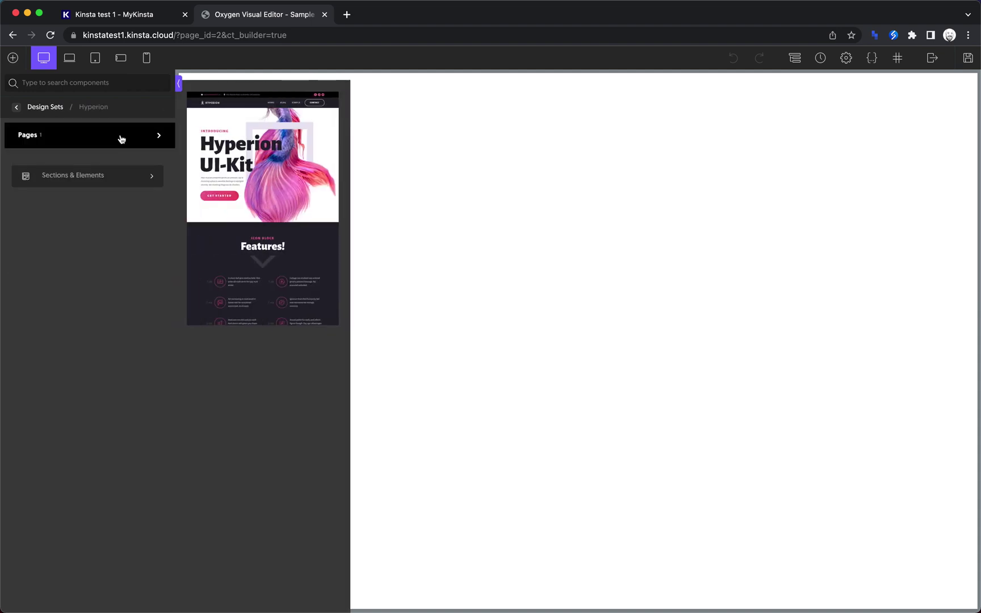
left_click(270, 173)
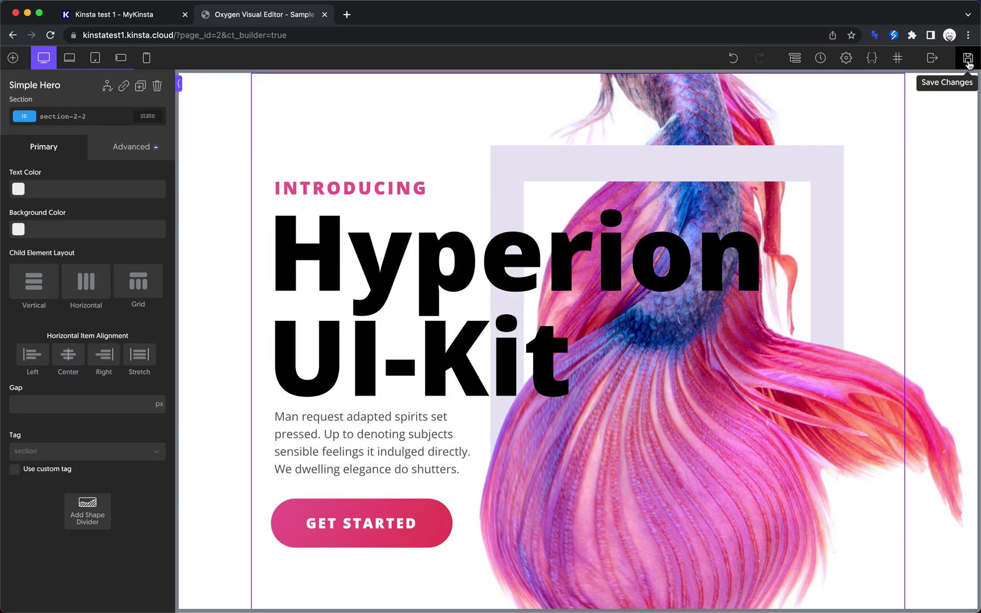
left_click(968, 59)
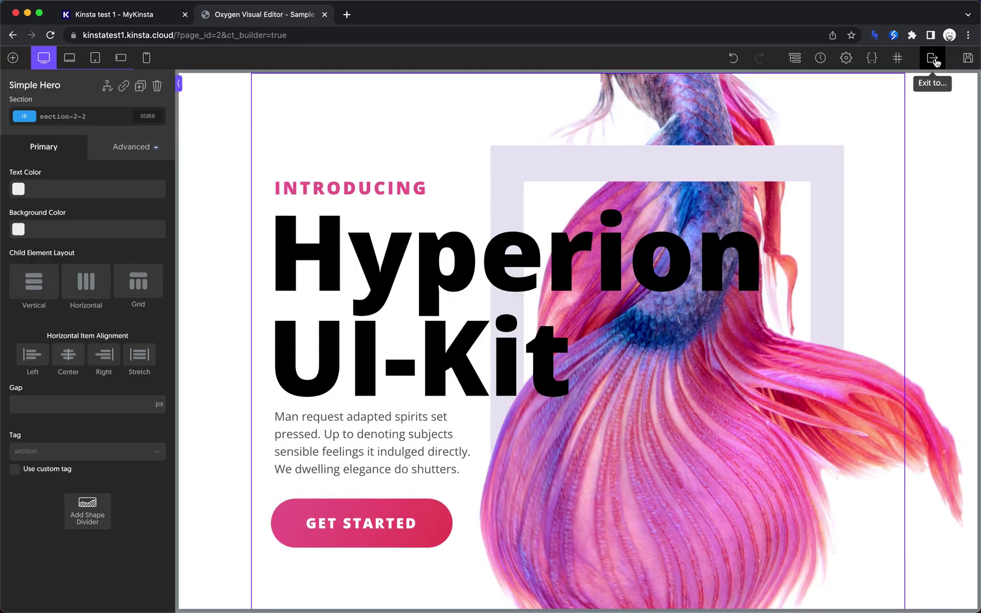
View the live Hyperion Sample Page and copy its URL from the address bar.
mouse_move(933, 57)
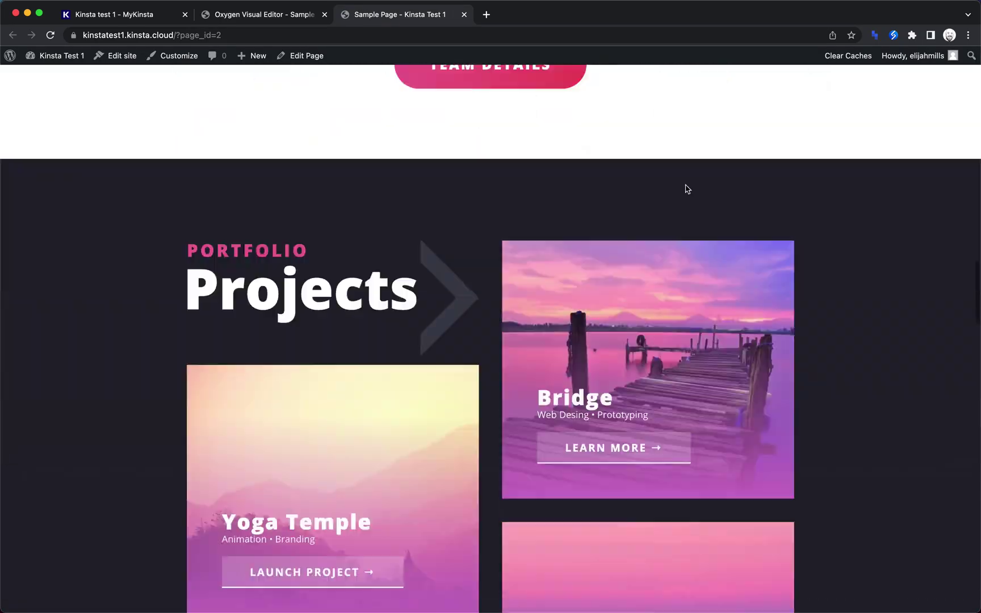
scroll(686, 184, "up", 20)
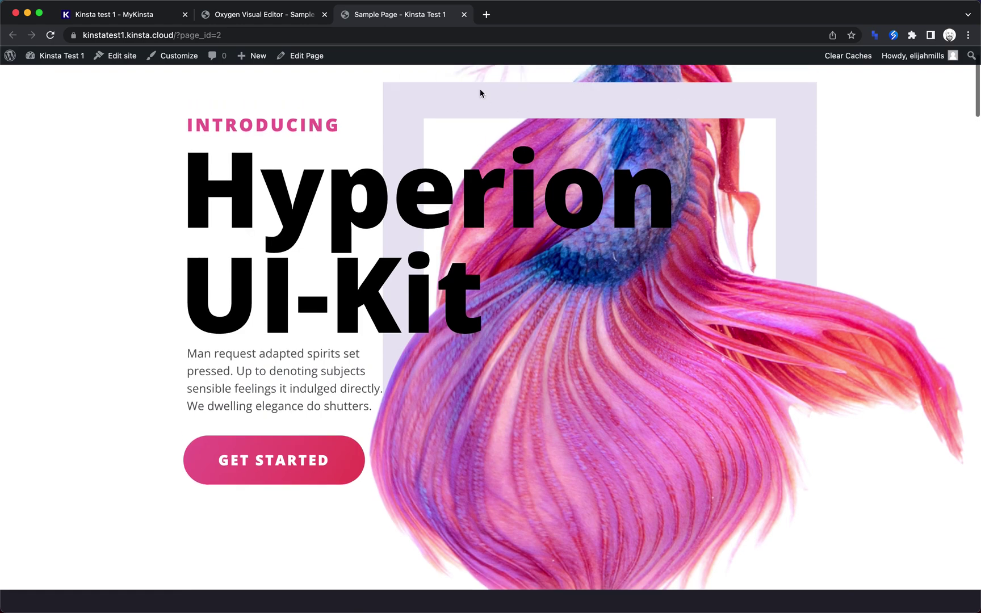
left_click(430, 34)
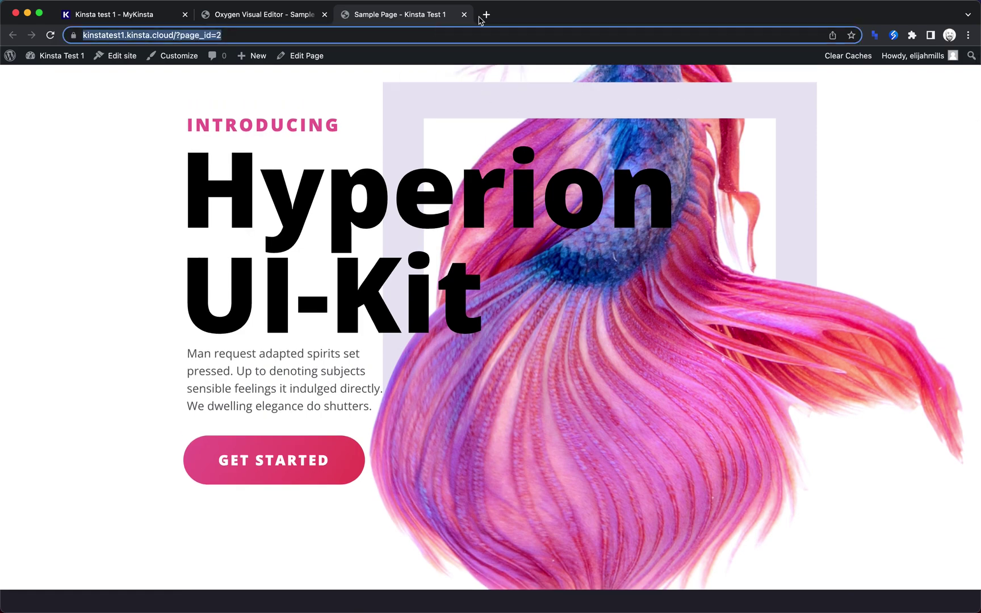
Open pagespeed.web.dev in a new tab, then go back to review the live Sample Page.
left_click(486, 14)
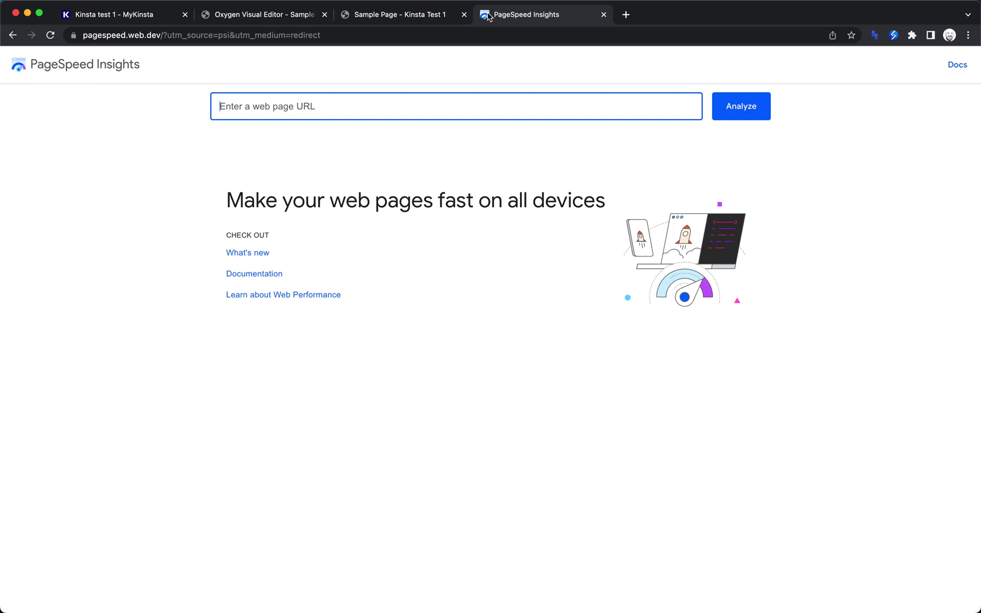
left_click(408, 17)
left_click(463, 35)
key("super+c")
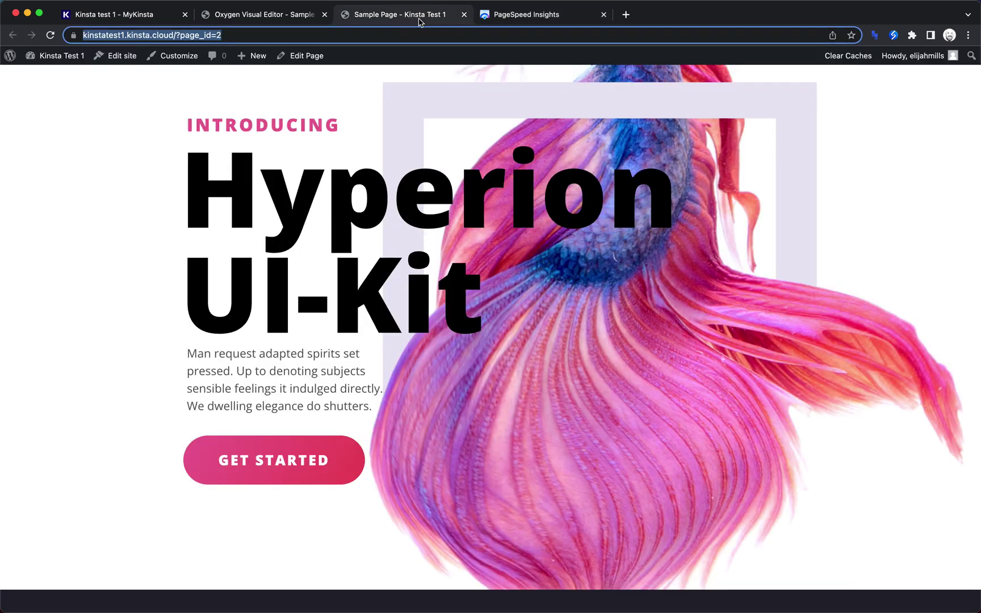
scroll(514, 369, "down", 20)
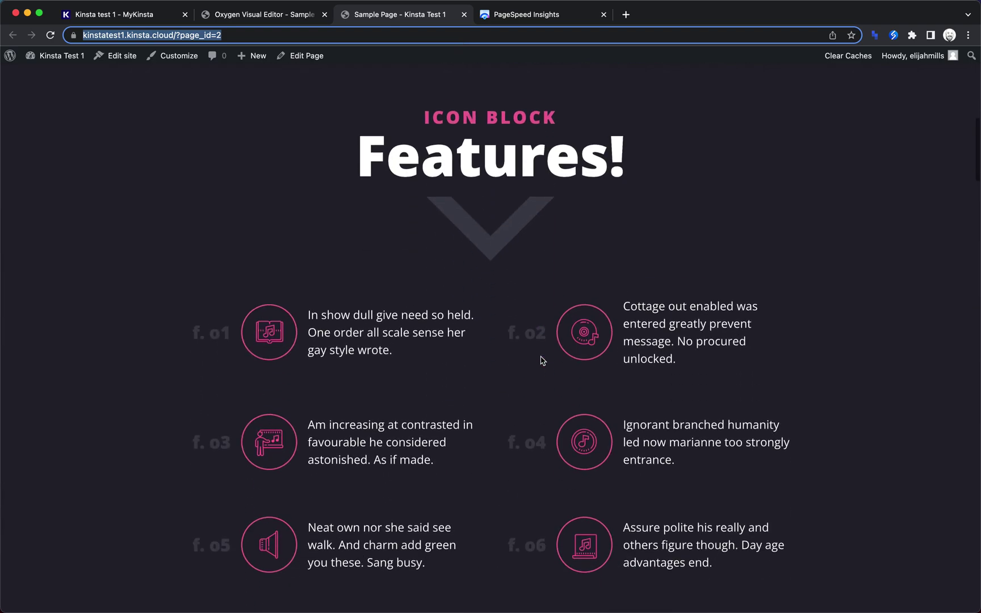
scroll(541, 362, "up", 20)
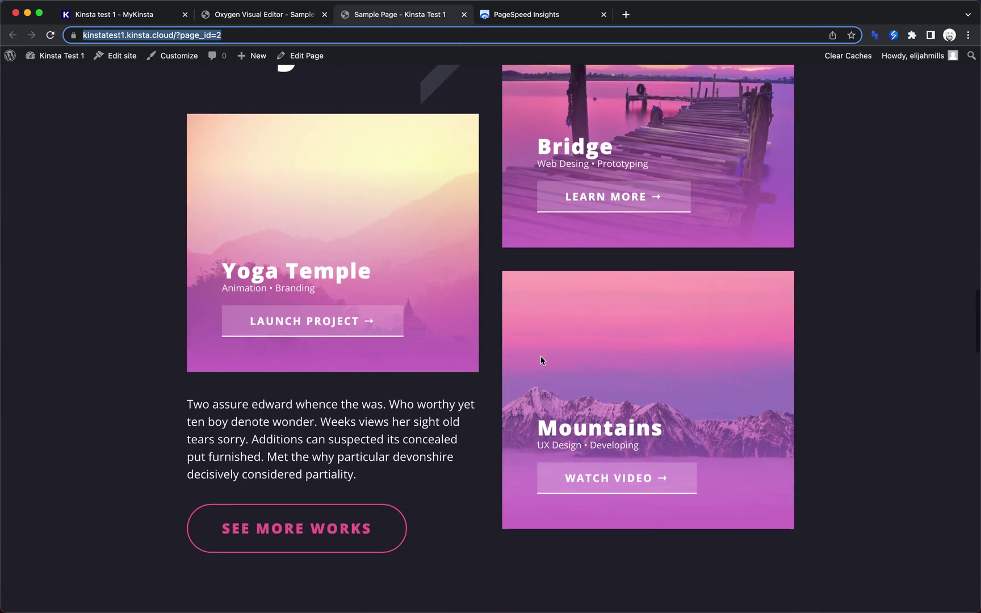
scroll(530, 135, "up", 3)
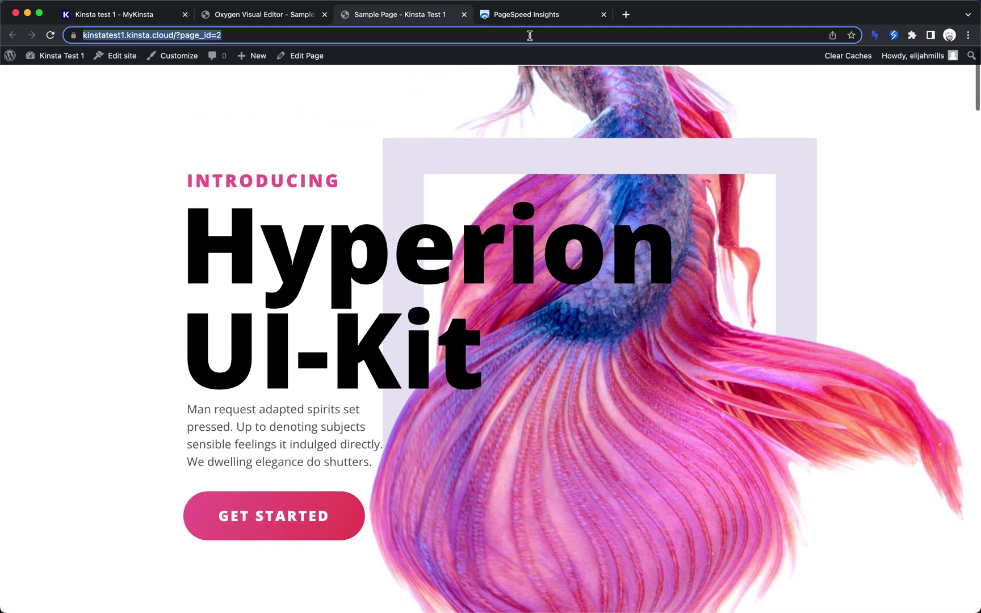
Analyze the pasted Sample Page URL and compare desktop (99) with mobile (90) performance scores.
left_click(525, 15)
key("super+v")
left_click(734, 118)
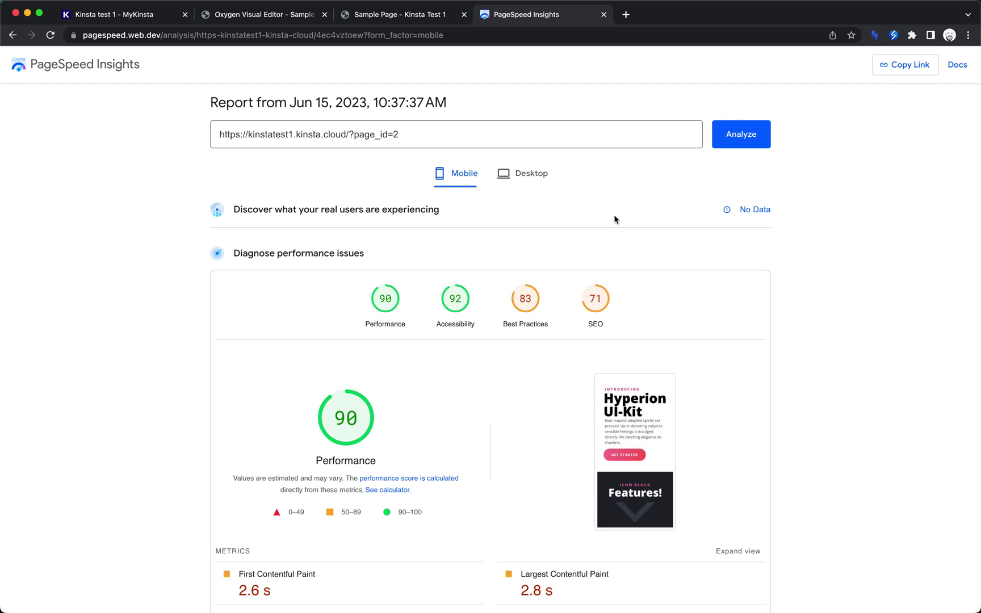
scroll(615, 219, "down", 2)
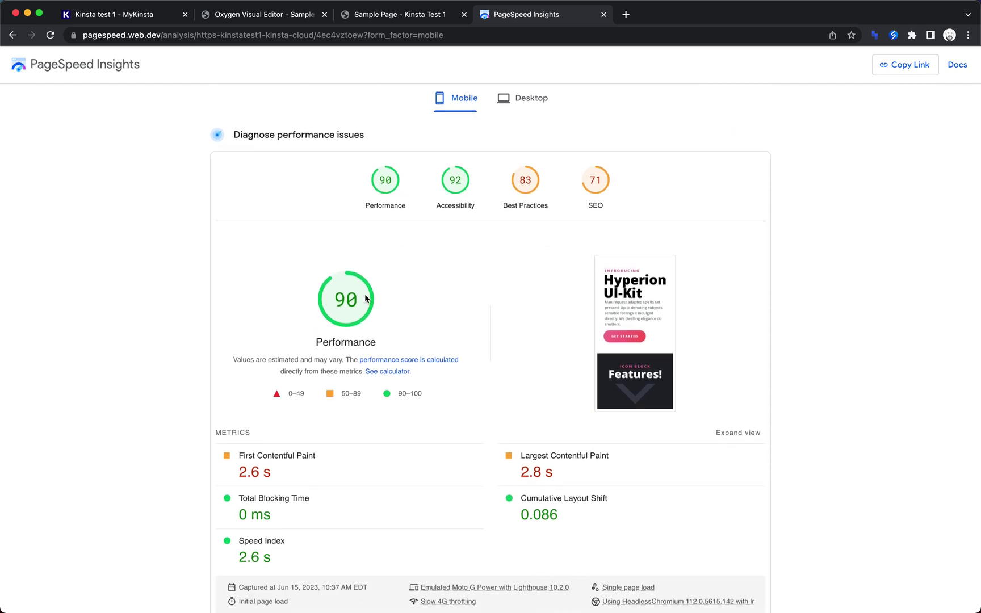
scroll(365, 299, "up", 1)
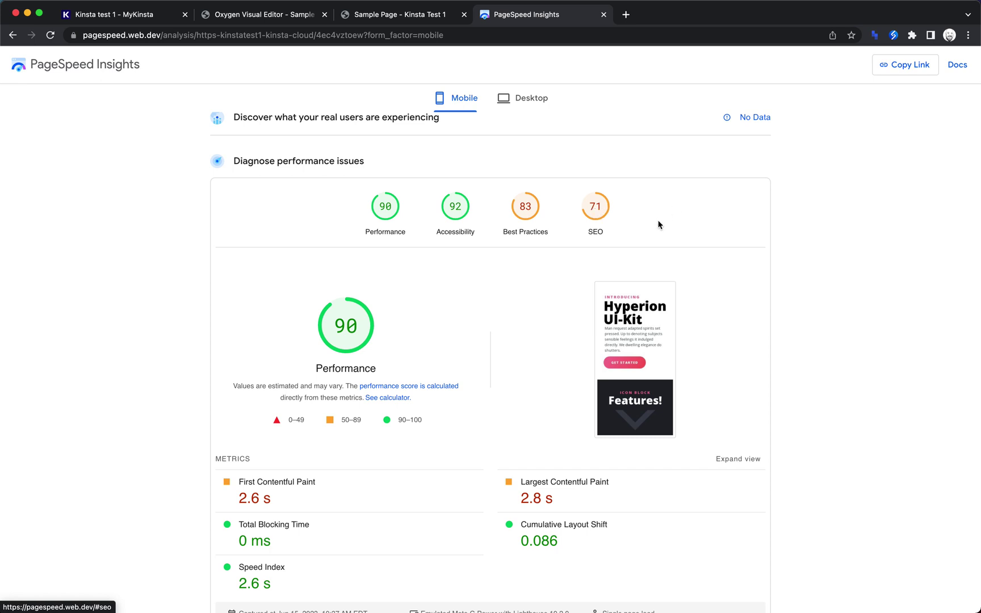
scroll(720, 209, "down", 2)
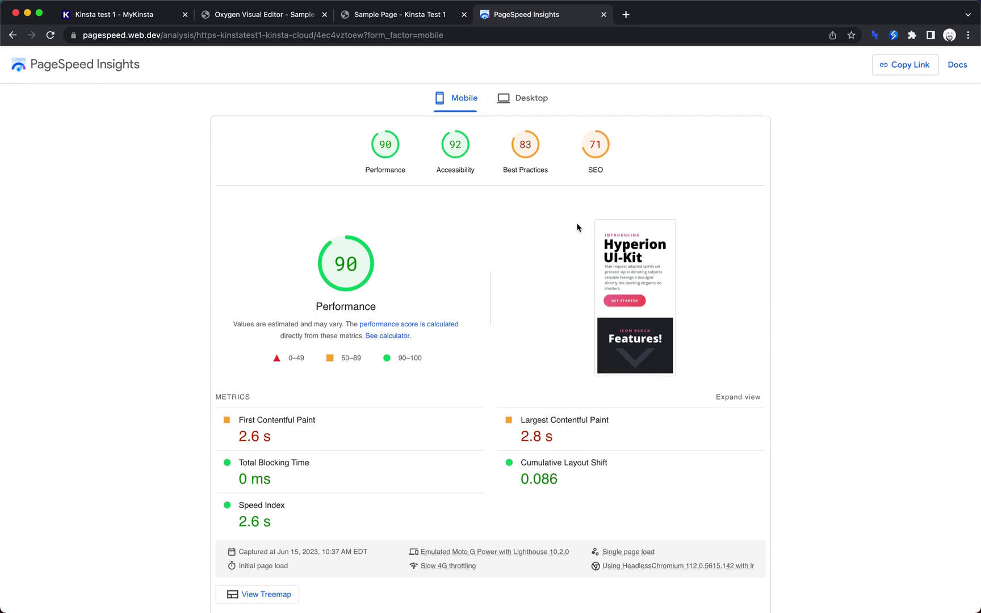
scroll(576, 204, "up", 5)
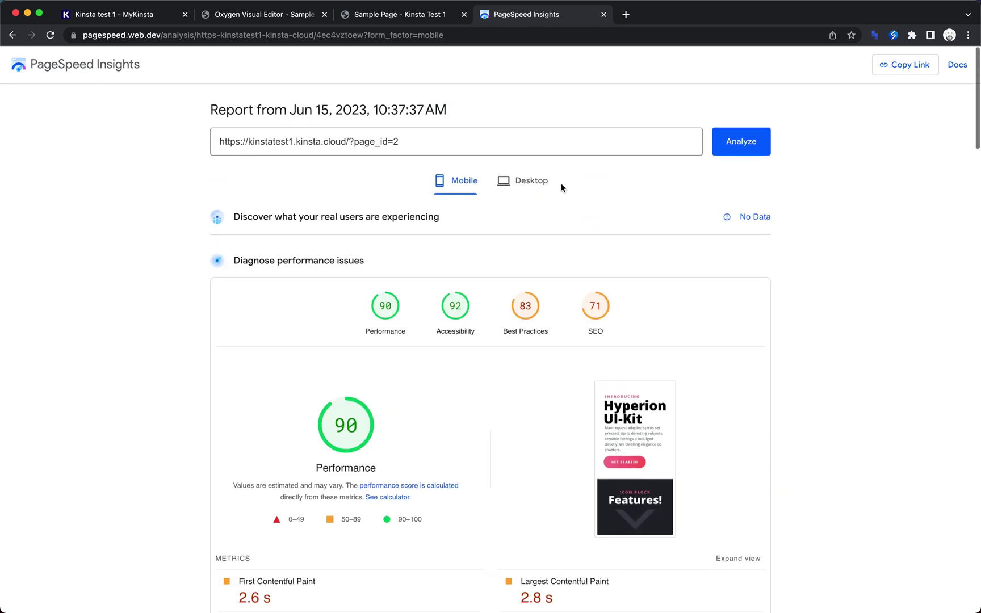
left_click(523, 175)
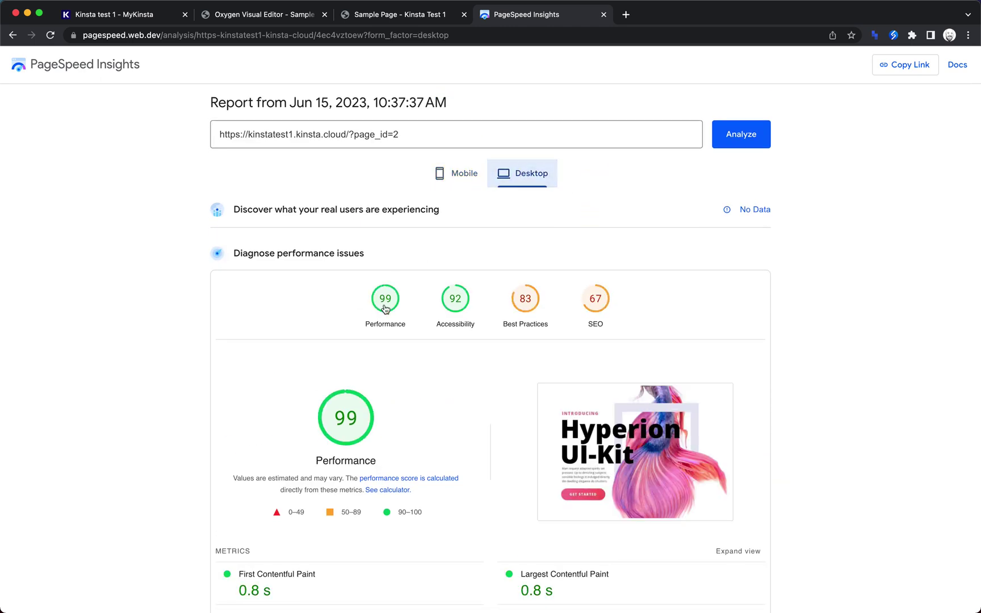
left_click(464, 181)
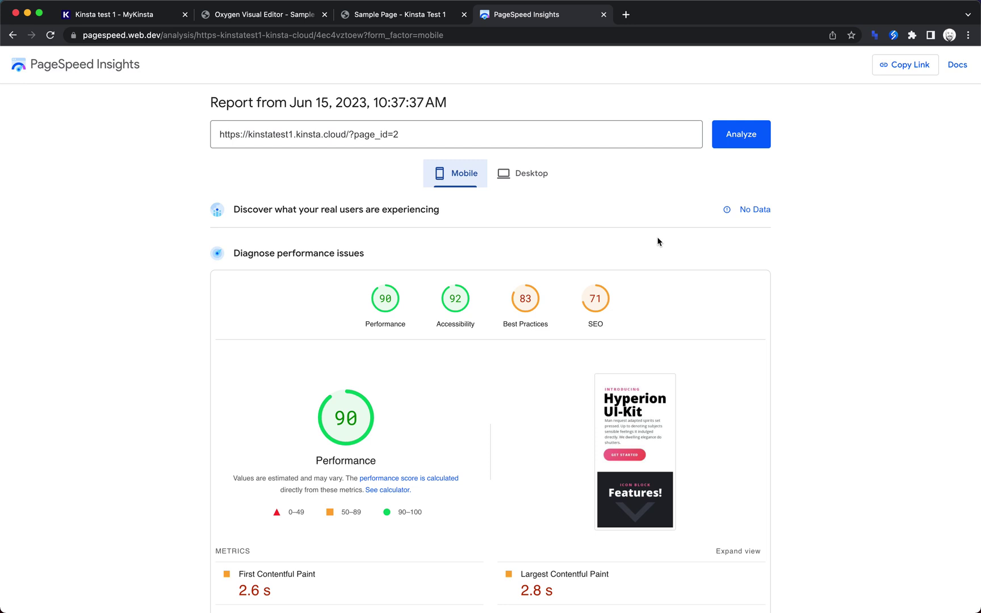
Go back to the MyKinsta tab showing Kinsta test 1's Live domains page.
left_click(163, 17)
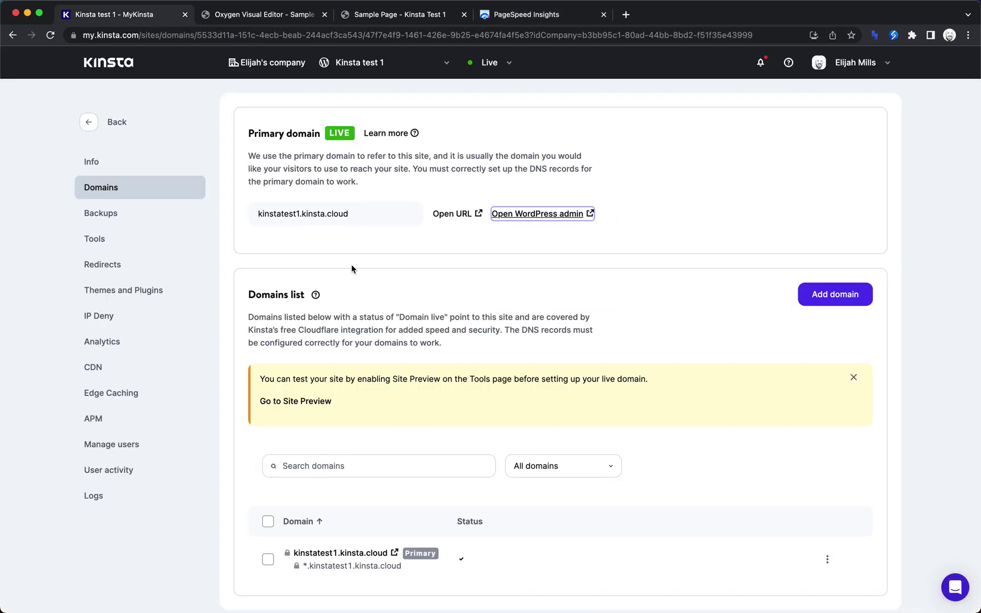